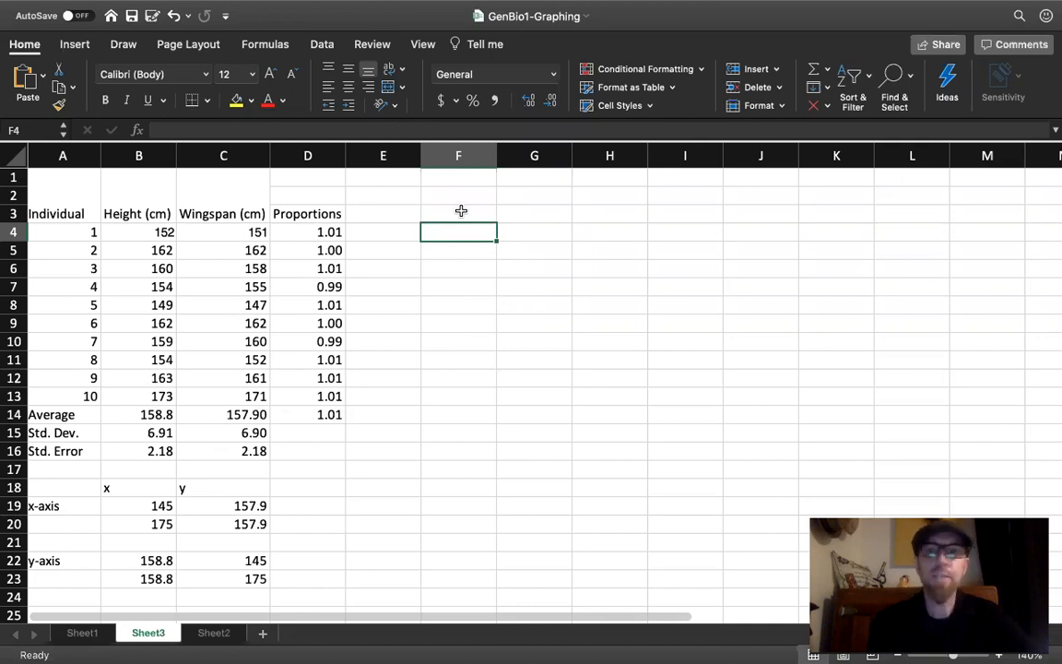
- Insert an empty 2-D clustered column chart, placed beside the data table and enlarged to span about columns E to K
{"action": "left_click", "coordinate": [461, 211]}
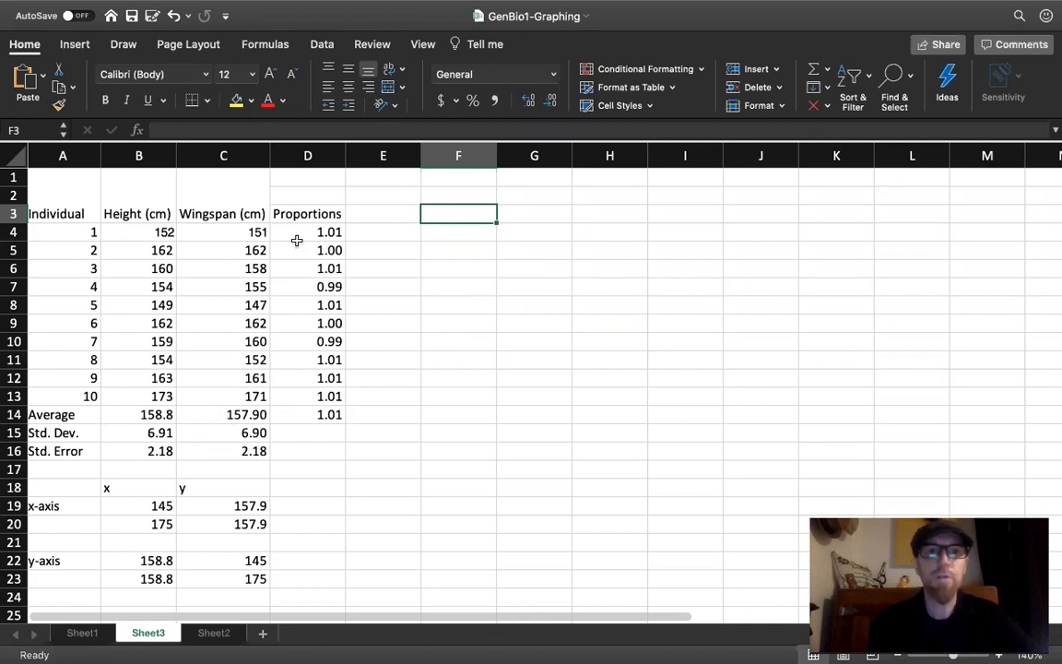
{"action": "left_click", "coordinate": [74, 44]}
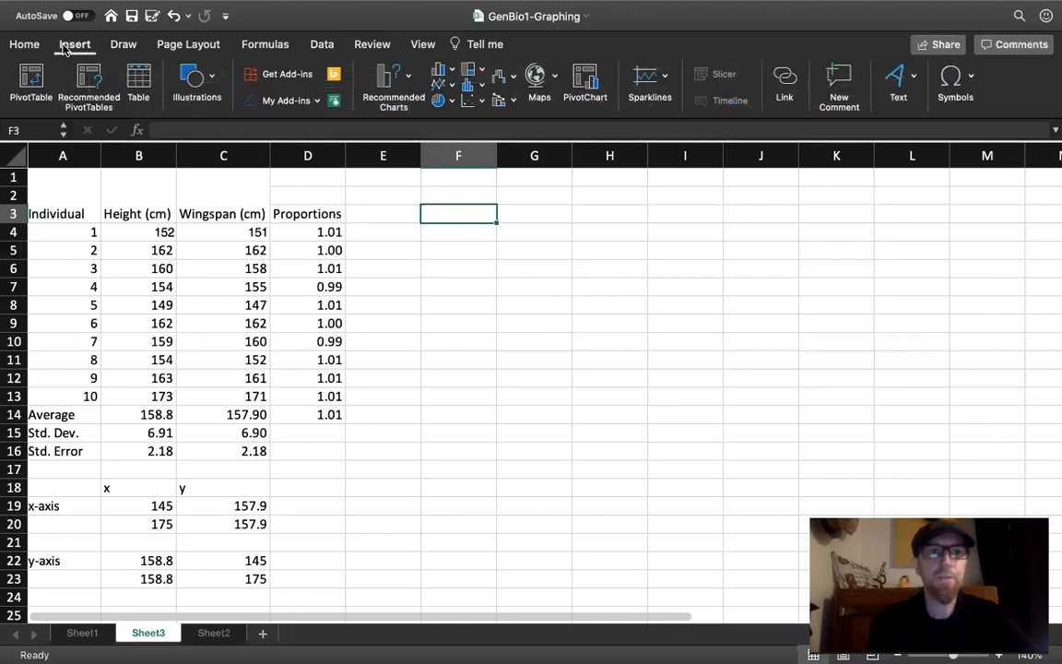
{"action": "left_click", "coordinate": [441, 70]}
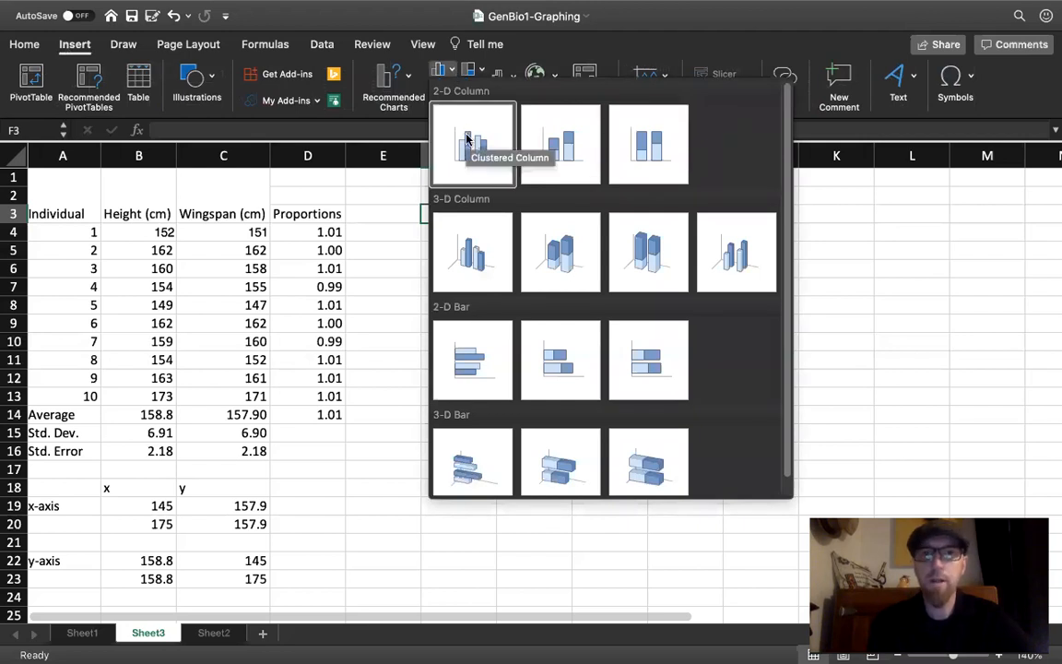
{"action": "left_click", "coordinate": [467, 138]}
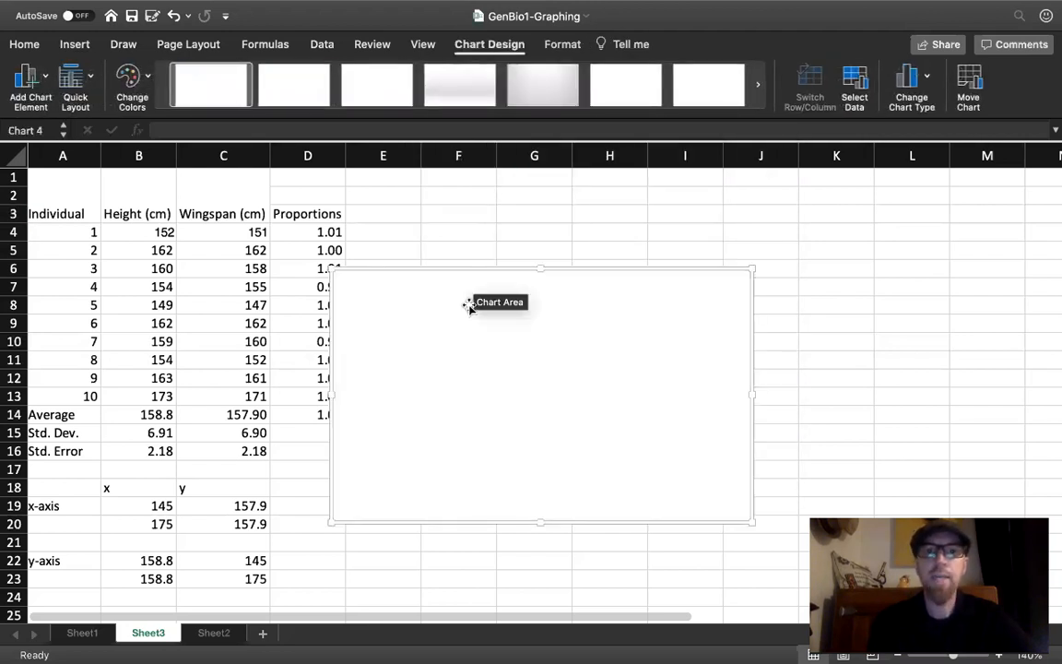
{"action": "left_click_drag", "start_coordinate": [449, 299], "coordinate": [499, 208]}
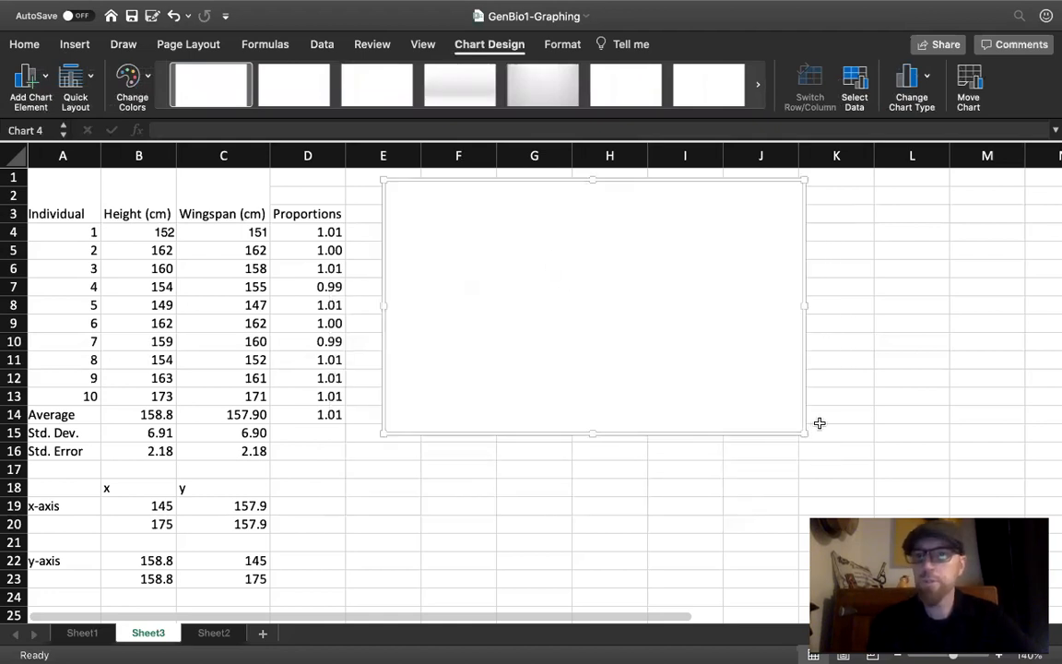
{"action": "left_click_drag", "start_coordinate": [805, 432], "coordinate": [855, 499]}
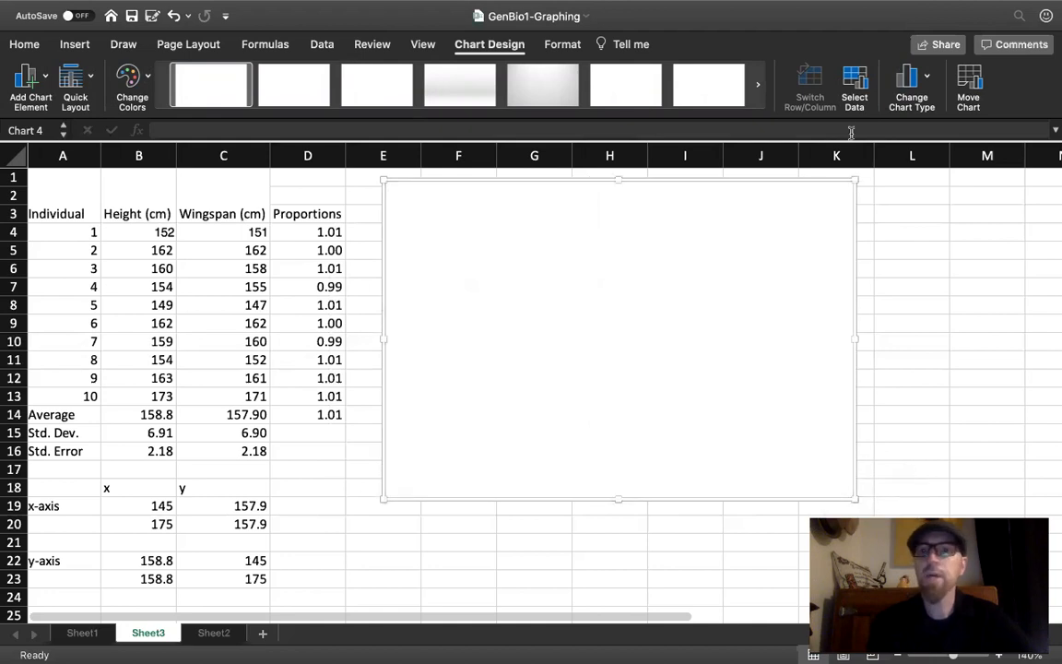
- Add a chart series named from the Height (cm) header, with the average height in B14 as its Y value
{"action": "left_click", "coordinate": [853, 85]}
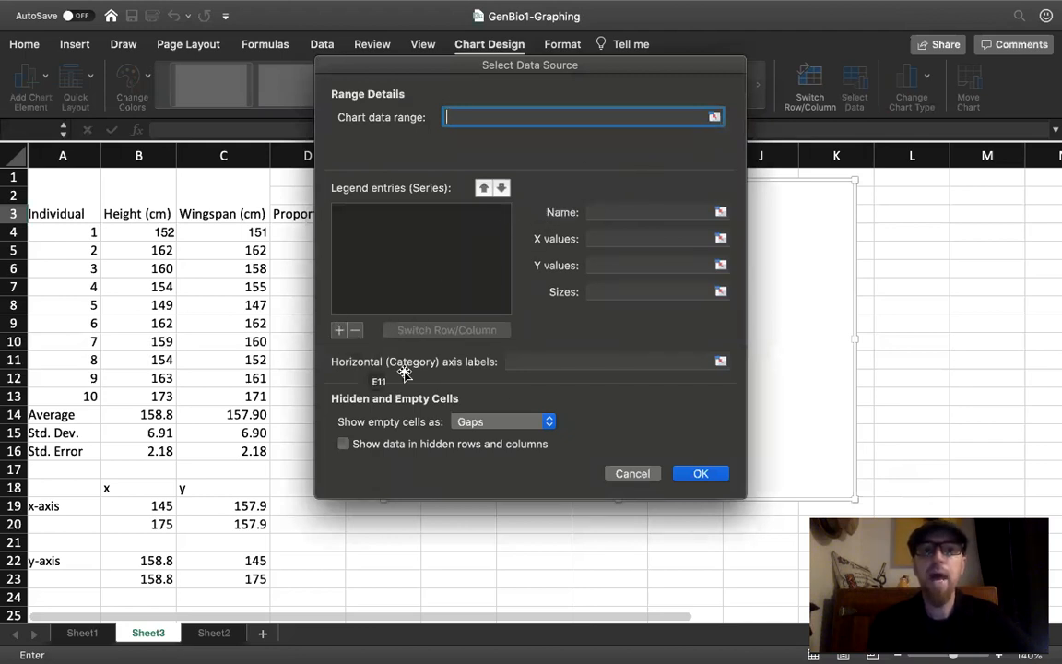
{"action": "left_click", "coordinate": [340, 331]}
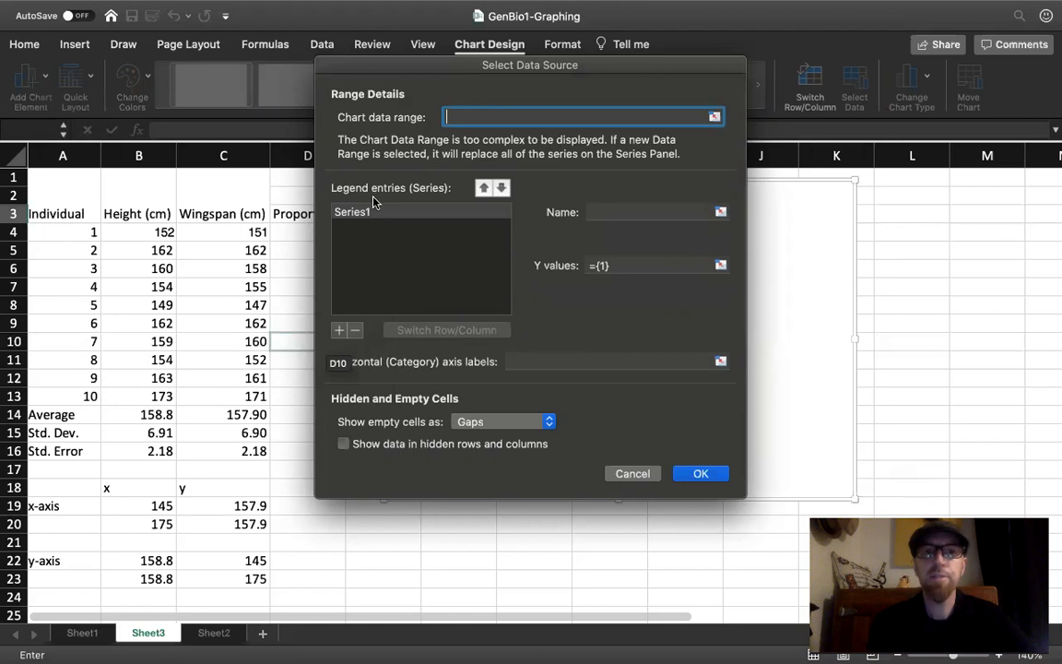
{"action": "left_click", "coordinate": [636, 214]}
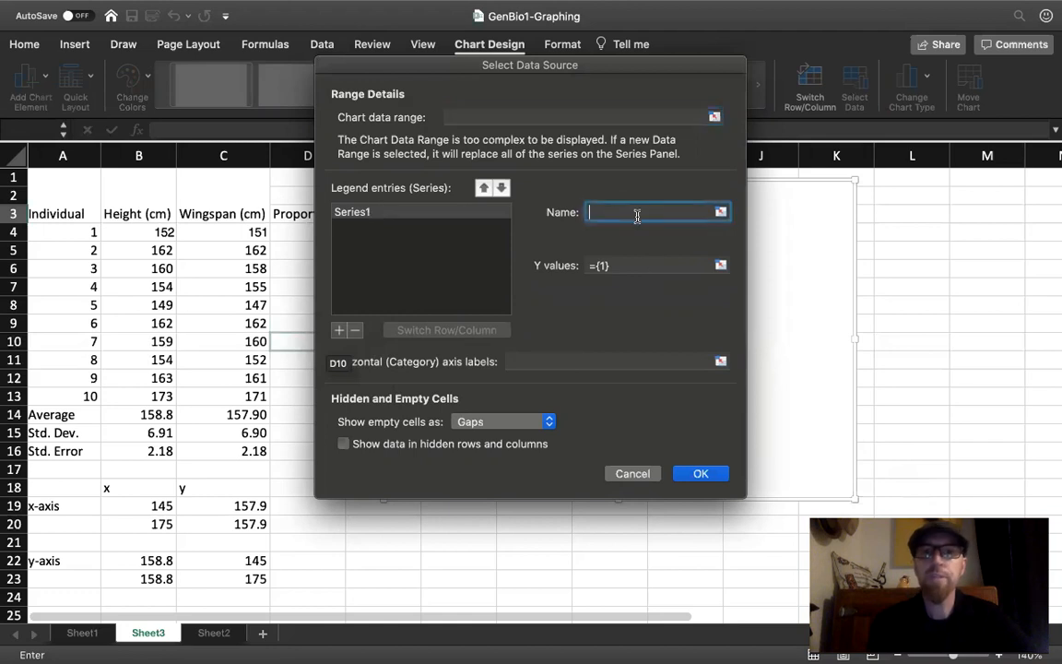
{"action": "left_click_drag", "start_coordinate": [129, 211], "coordinate": [130, 180]}
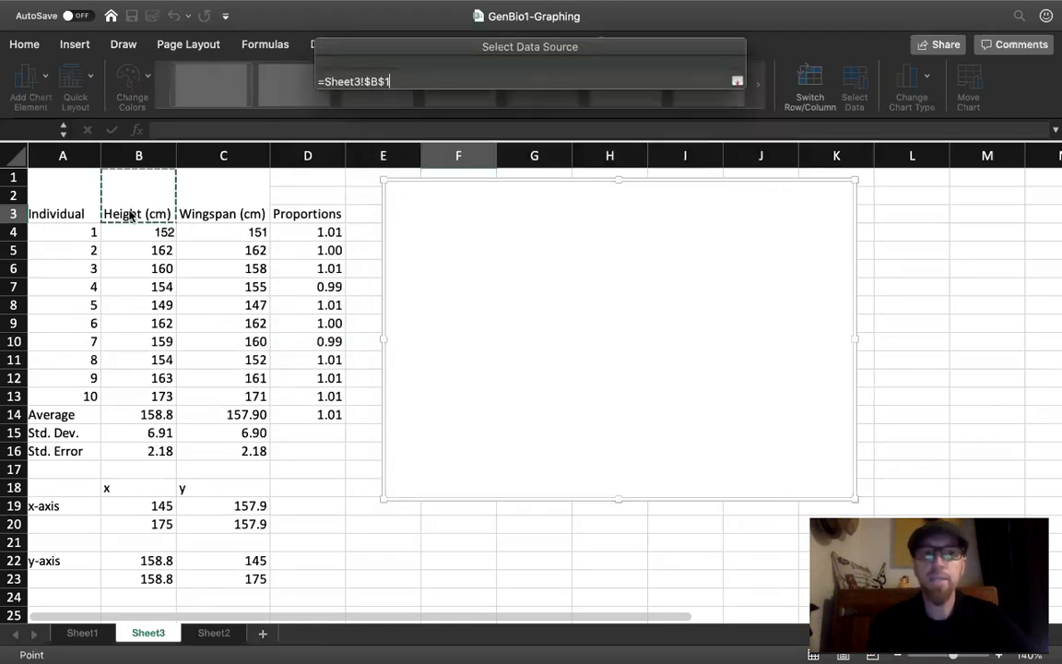
{"action": "left_click", "coordinate": [625, 265]}
{"action": "key", "text": "BackSpace"}
{"action": "key", "text": "BackSpace"}
{"action": "key", "text": "BackSpace"}
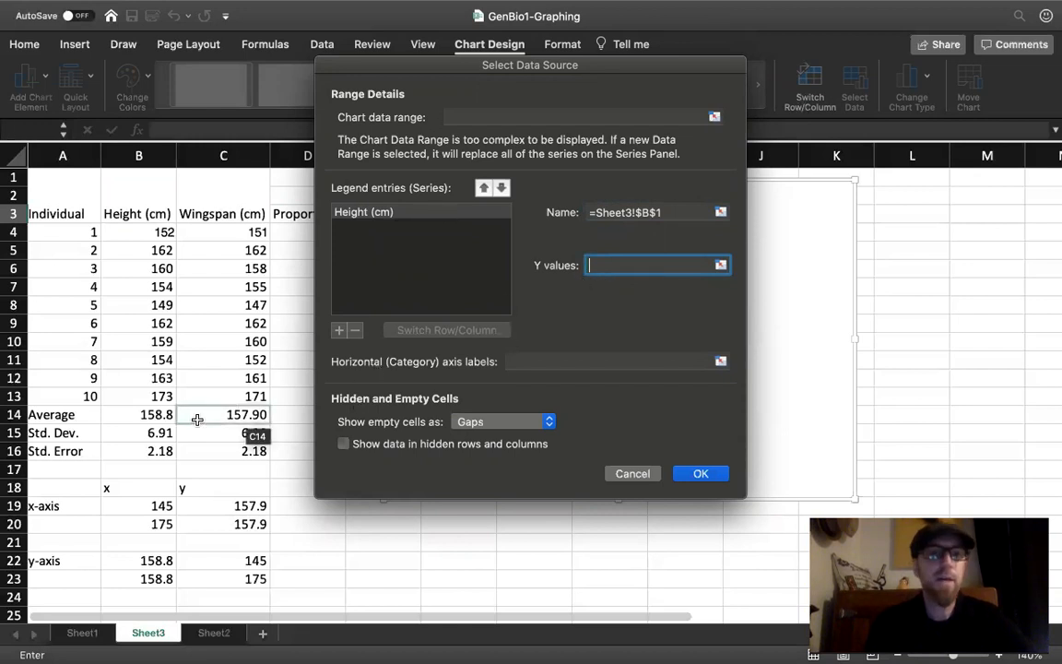
{"action": "left_click", "coordinate": [143, 414]}
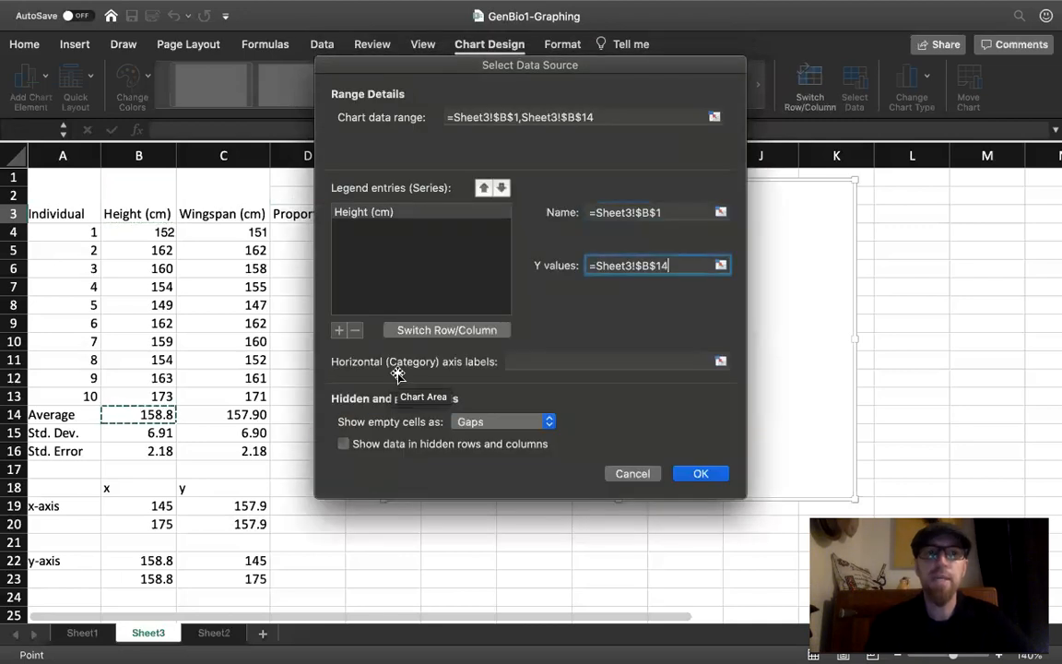
{"action": "left_click", "coordinate": [717, 473]}
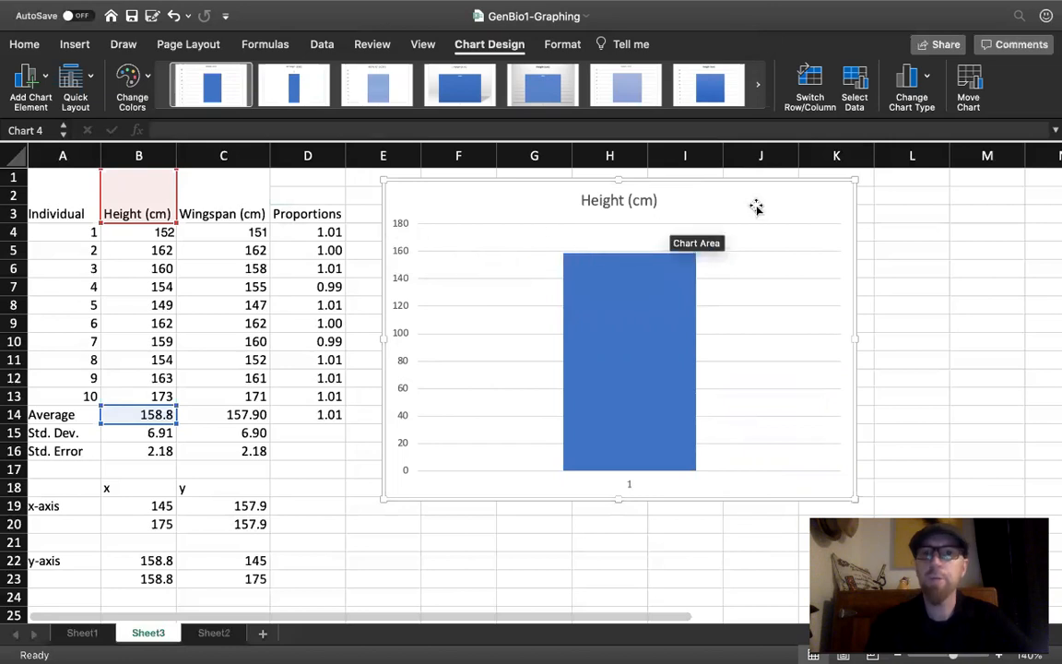
- Add a second chart series named from the Wingspan (cm) header, with the average wingspan in C14 as its Y value
{"action": "left_click", "coordinate": [855, 81]}
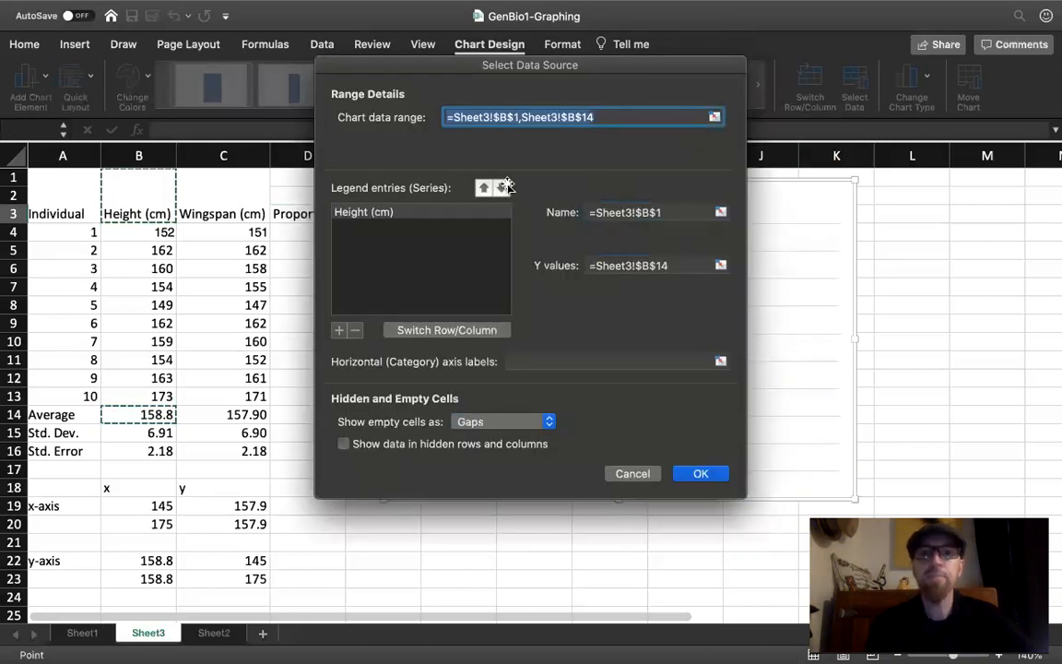
{"action": "left_click", "coordinate": [340, 331]}
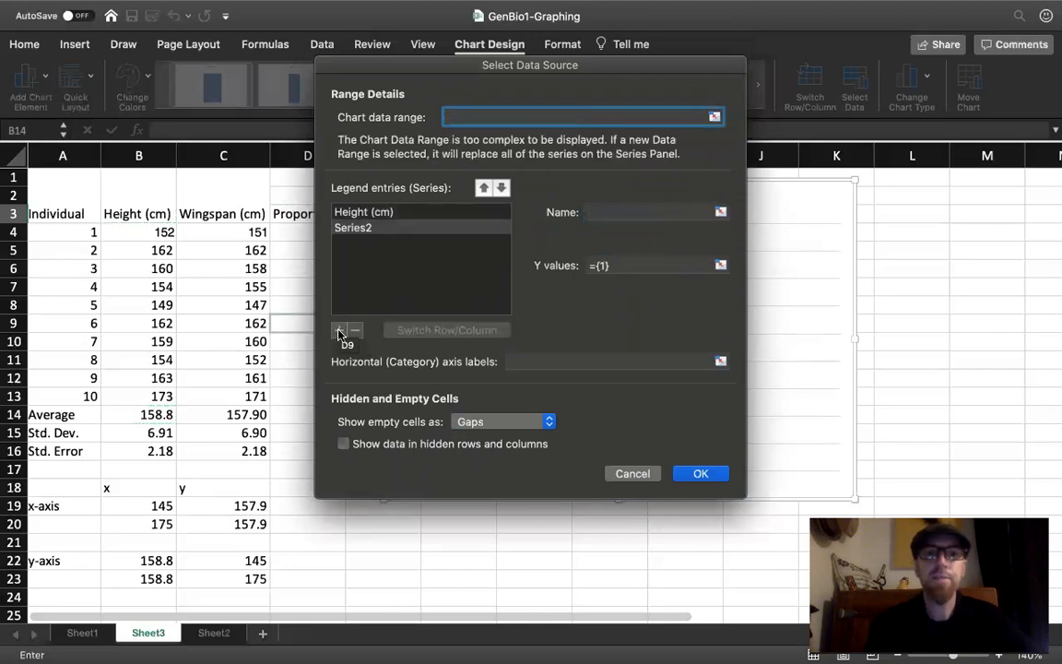
{"action": "left_click", "coordinate": [622, 211]}
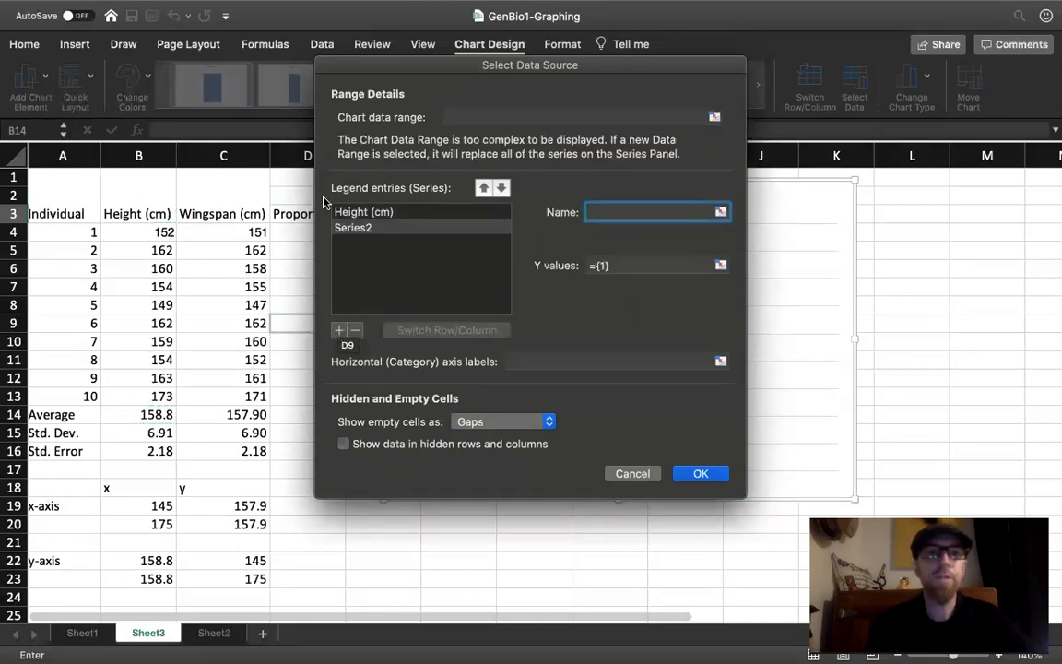
{"action": "left_click", "coordinate": [221, 214]}
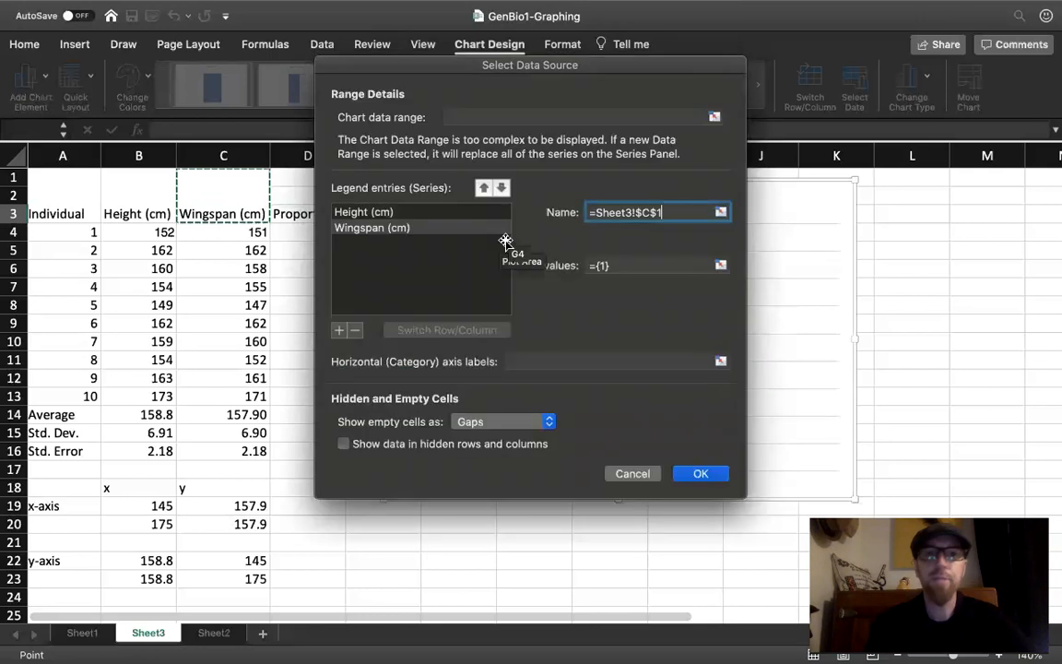
{"action": "left_click", "coordinate": [604, 265]}
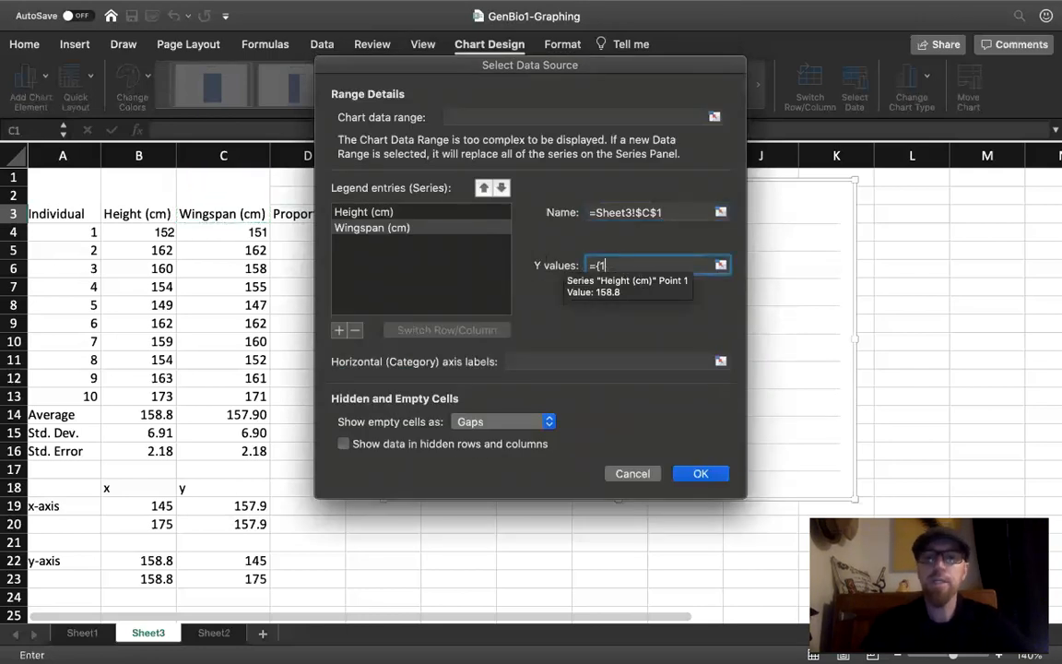
{"action": "left_click", "coordinate": [222, 415]}
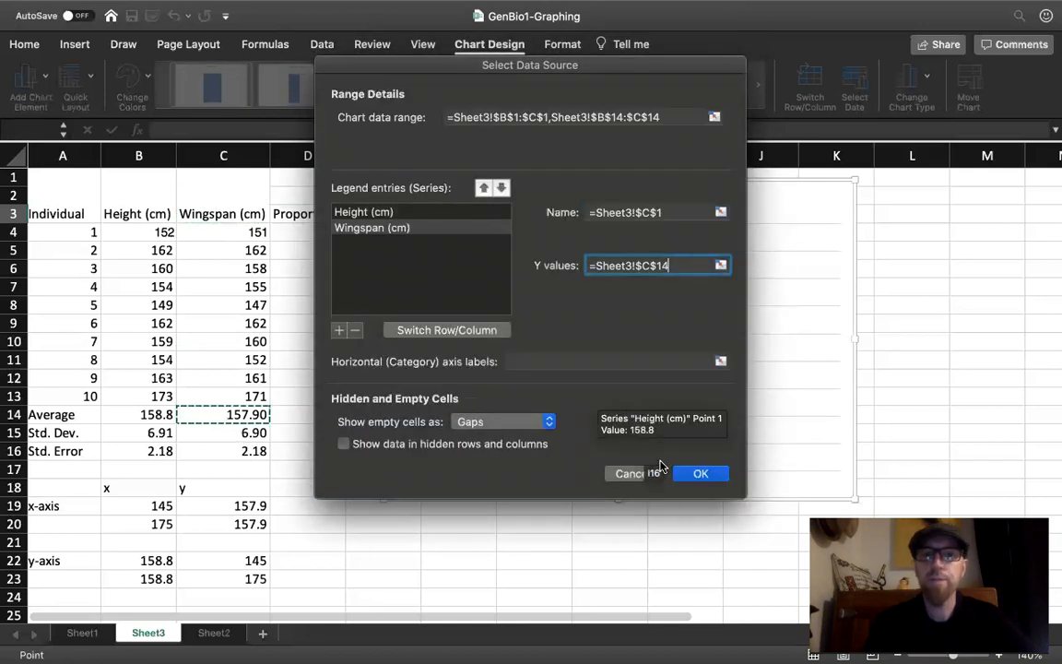
{"action": "left_click", "coordinate": [698, 474]}
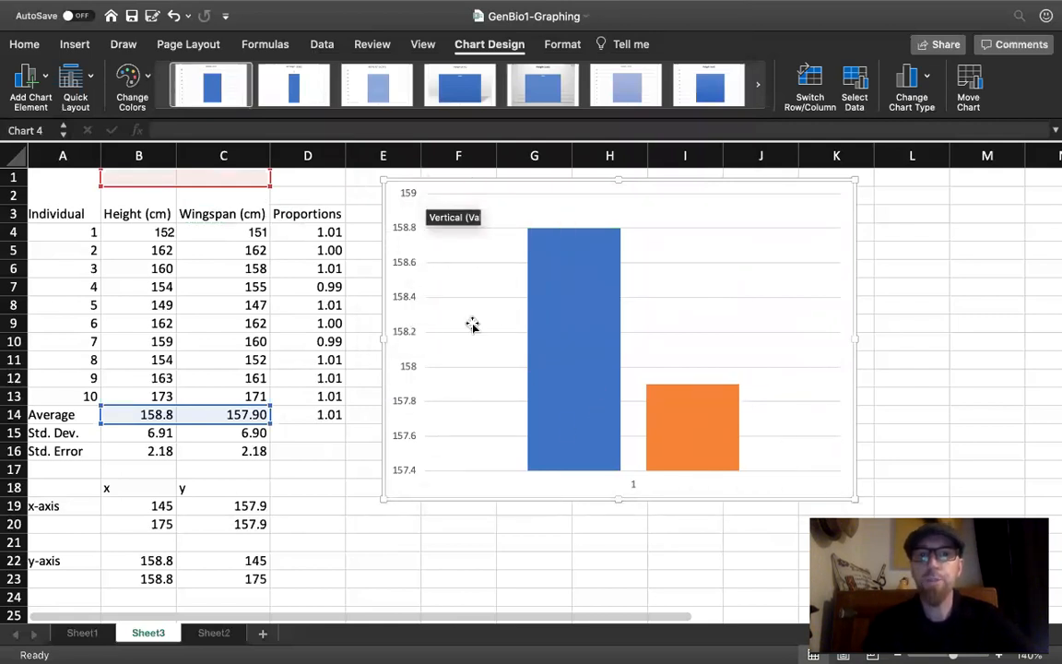
- Delete the horizontal category axis from the column chart
{"action": "left_click", "coordinate": [633, 486]}
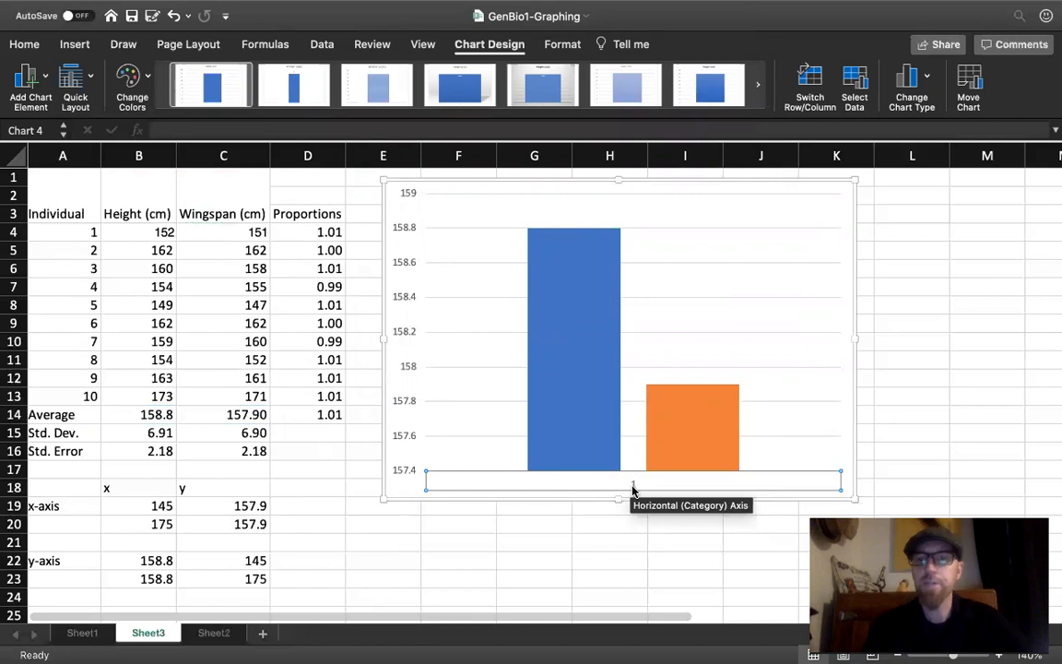
{"action": "key", "text": "Delete"}
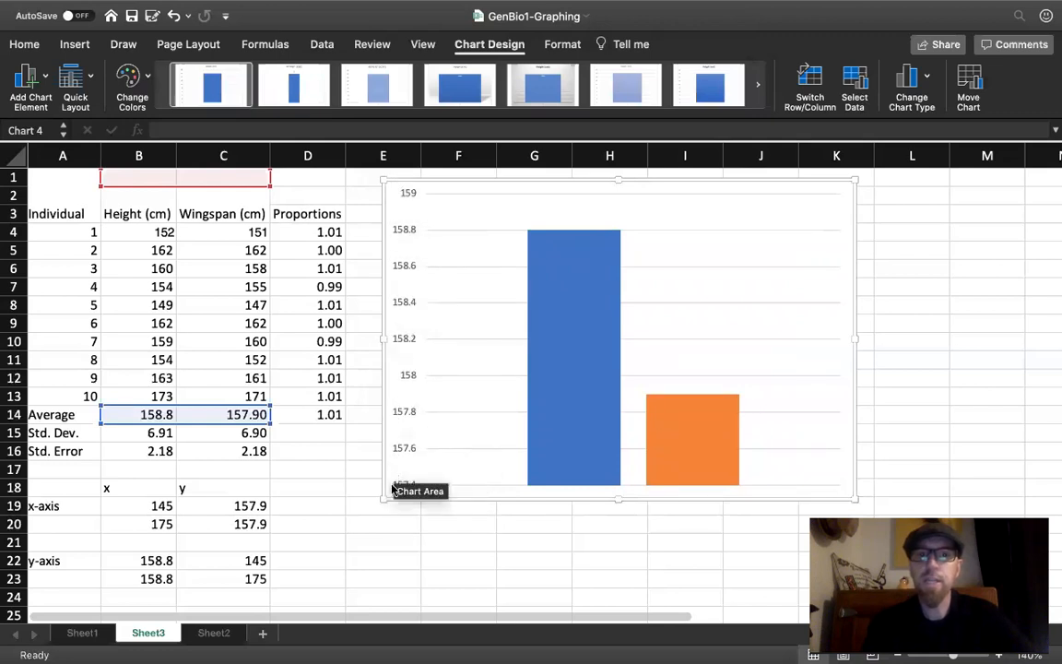
{"action": "mouse_move", "coordinate": [599, 411]}
{"action": "mouse_move", "coordinate": [657, 426]}
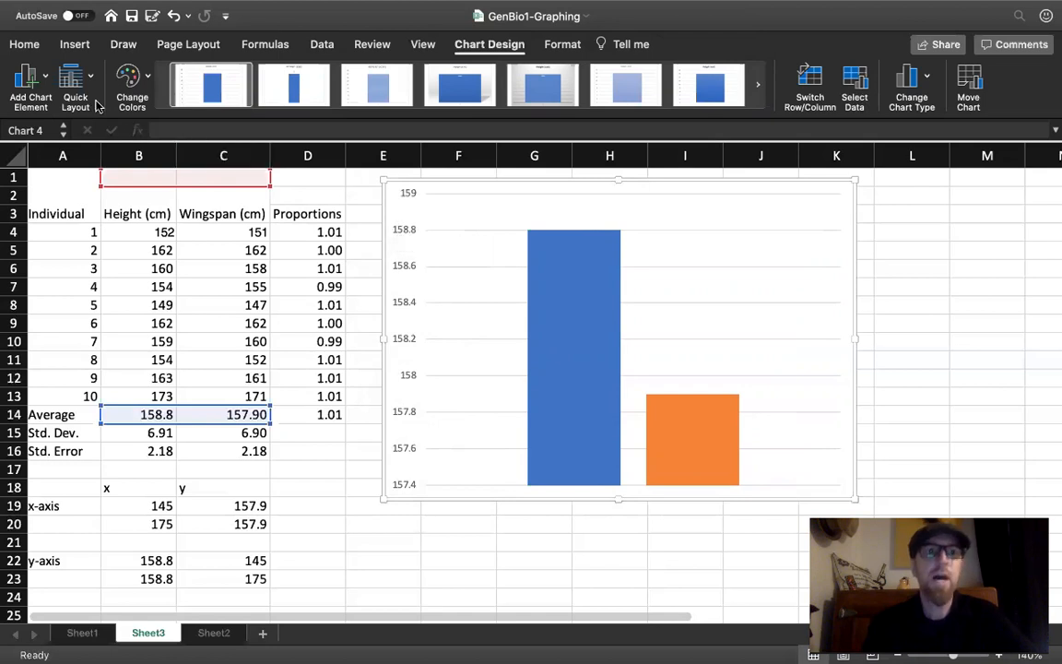
- Apply the quick layout with a chart title, both axis titles and a side legend, and remove its horizontal category axis labels
{"action": "left_click", "coordinate": [37, 83]}
{"action": "mouse_move", "coordinate": [39, 108]}
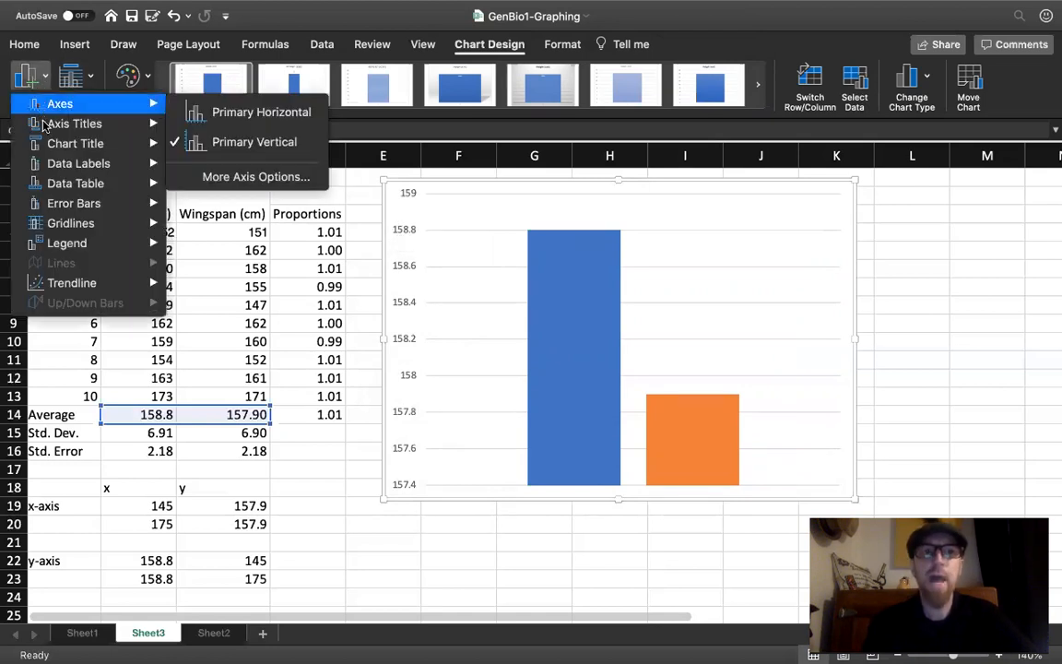
{"action": "mouse_move", "coordinate": [46, 132]}
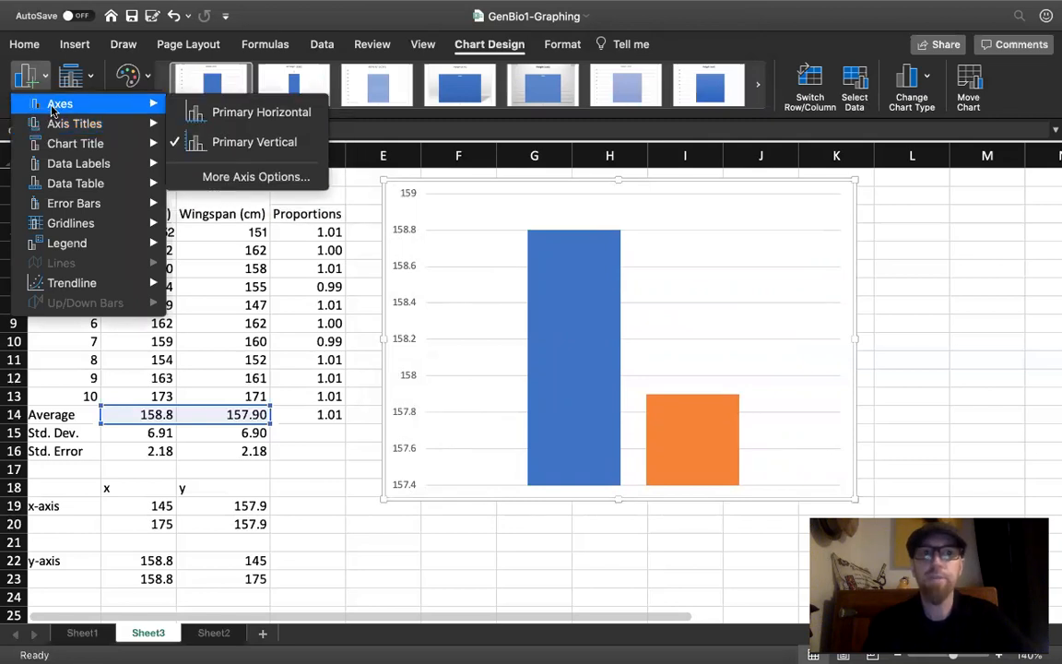
{"action": "left_click", "coordinate": [92, 81]}
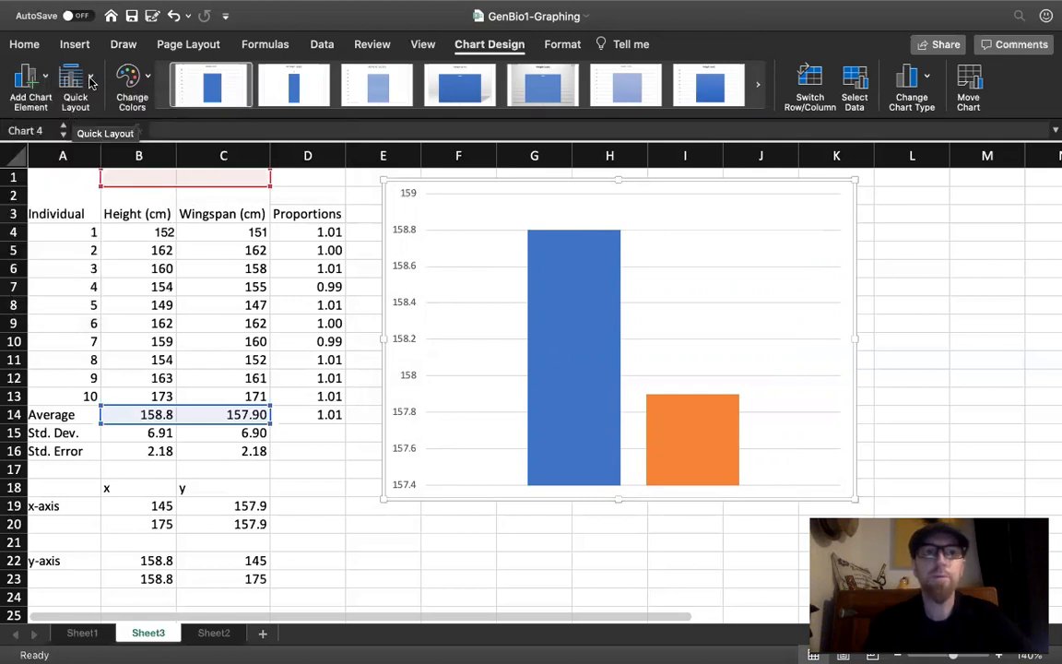
{"action": "left_click", "coordinate": [91, 81]}
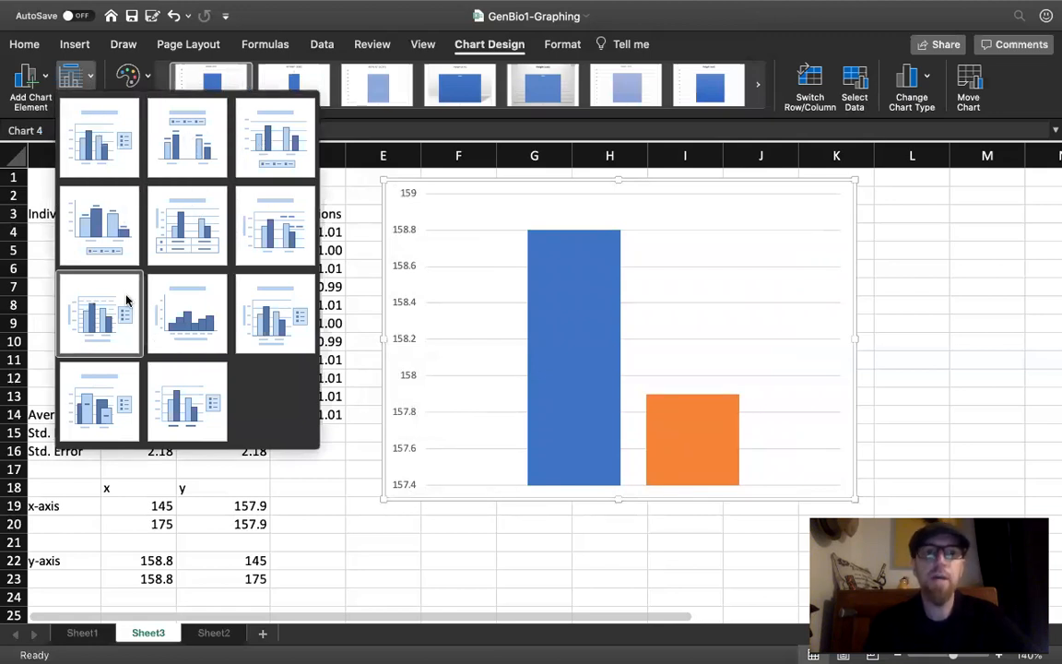
{"action": "left_click", "coordinate": [279, 308]}
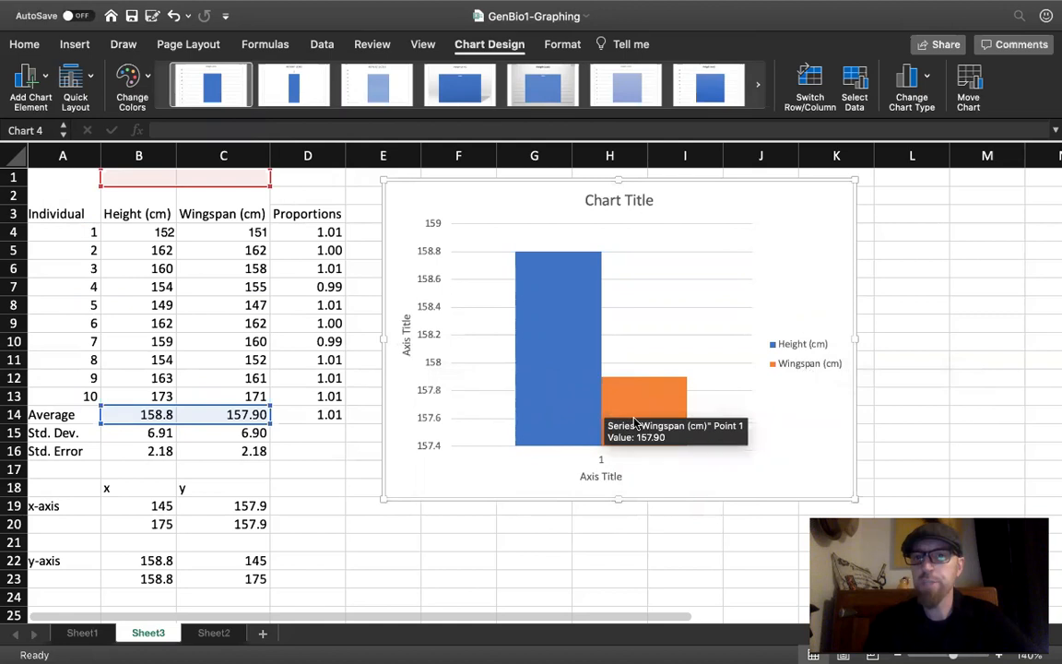
{"action": "left_click", "coordinate": [601, 462]}
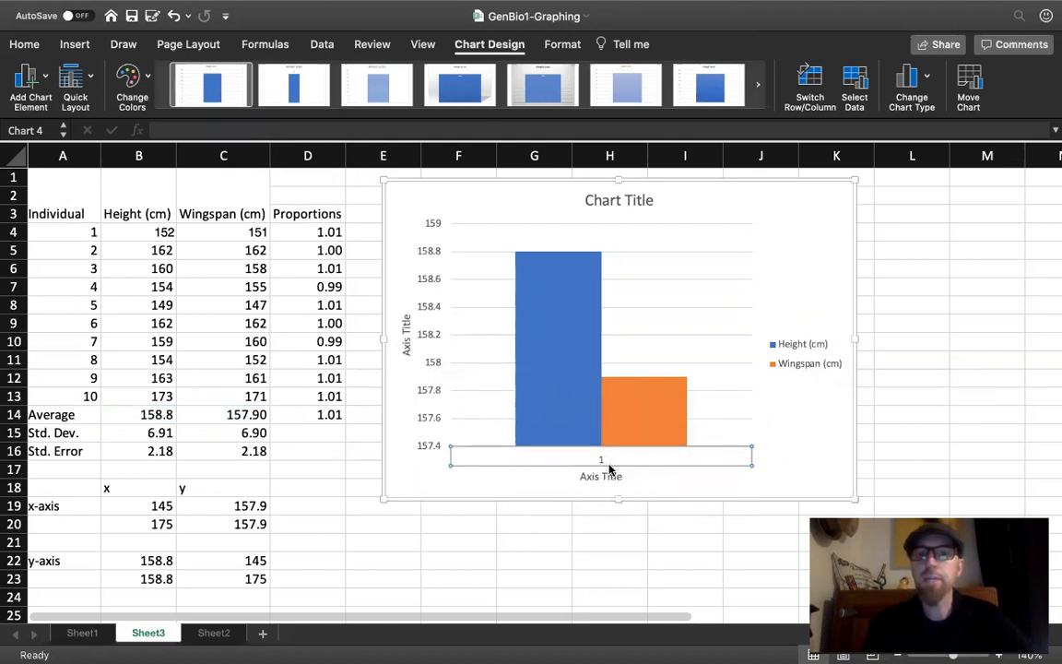
{"action": "key", "text": "Delete"}
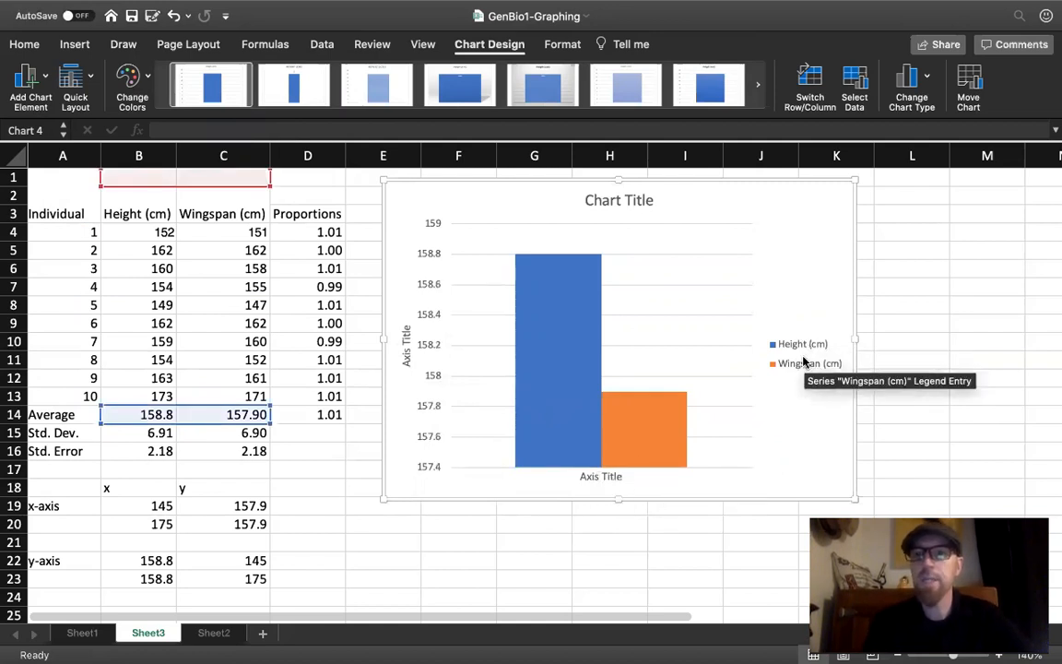
- Change the chart's horizontal axis title to "Measurement Data"
{"action": "left_click", "coordinate": [590, 475]}
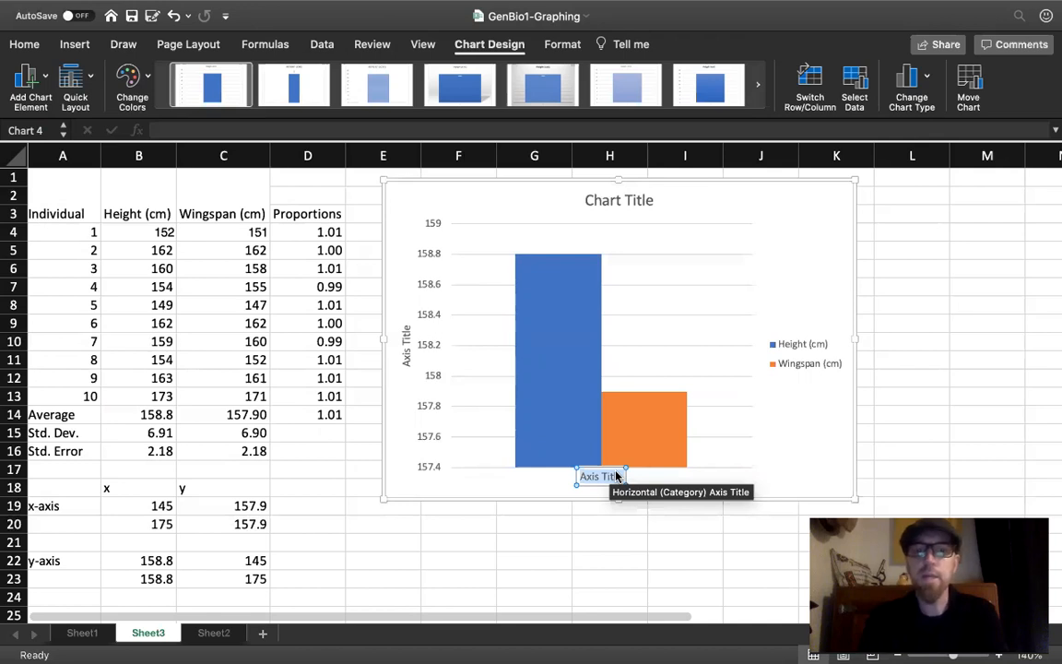
{"action": "type", "text": "Measurement Data"}
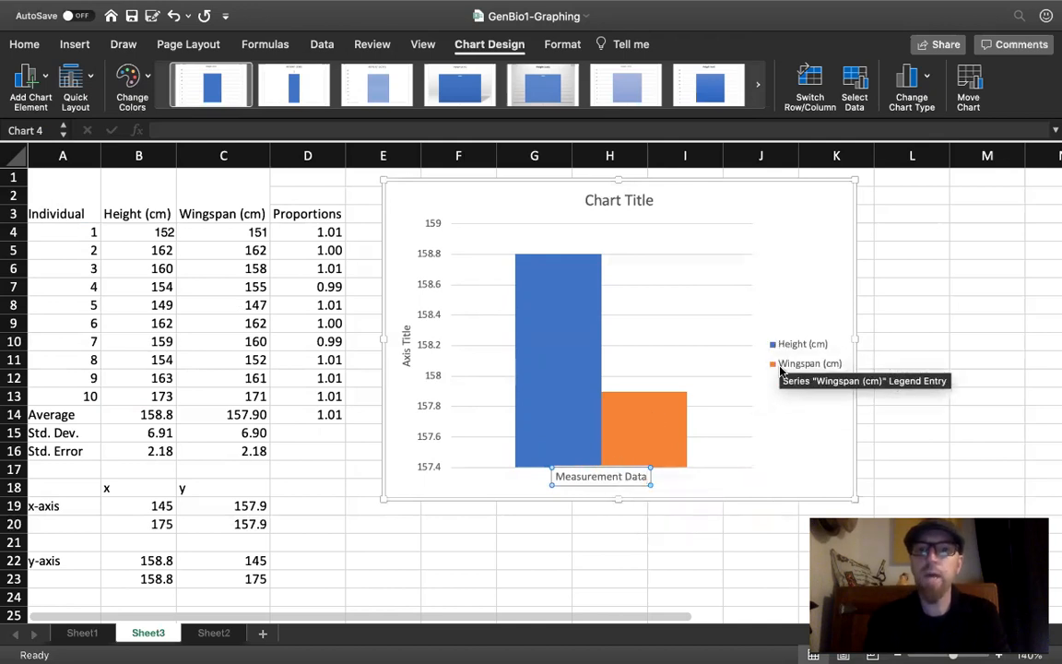
- Change the chart's vertical axis title to "Average (cm)" and close the axis title formatting options
{"action": "left_click", "coordinate": [407, 364]}
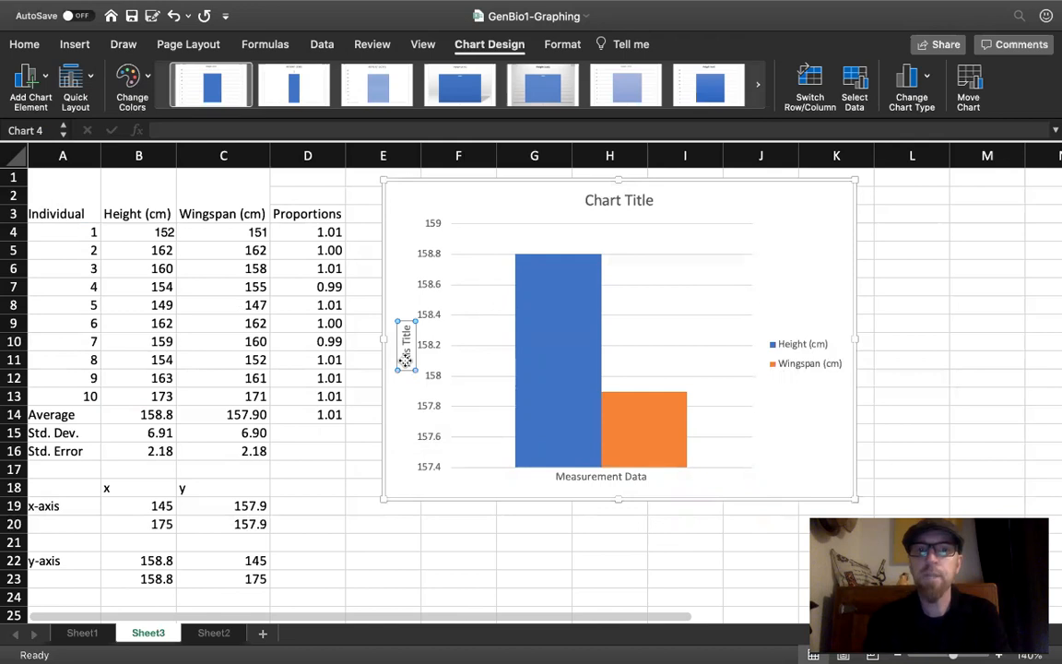
{"action": "double_click", "coordinate": [406, 361]}
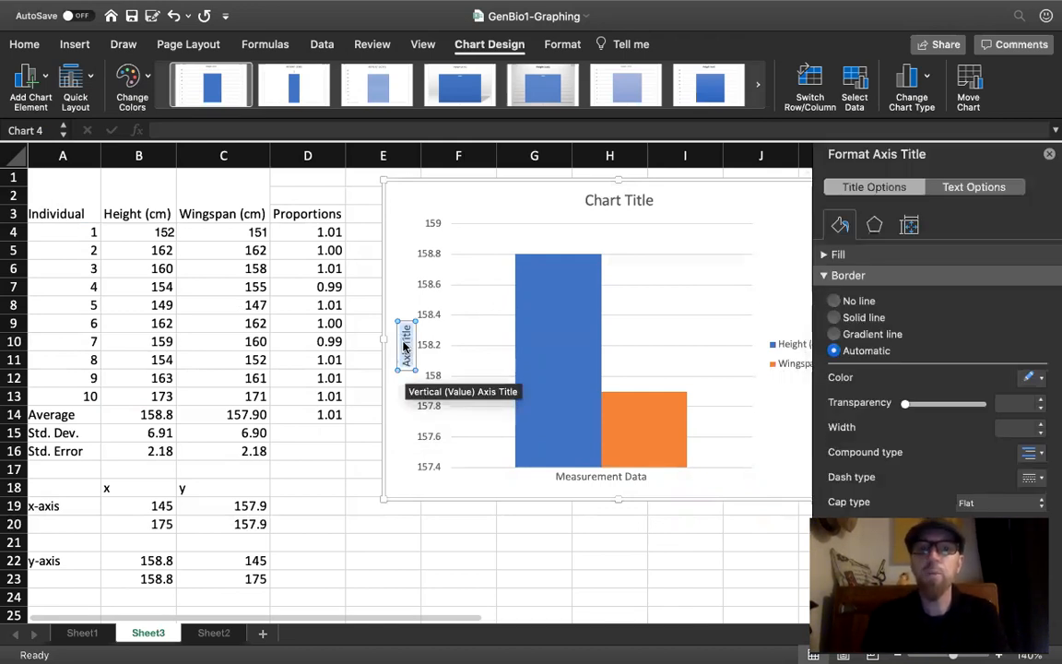
{"action": "type", "text": "Average"}
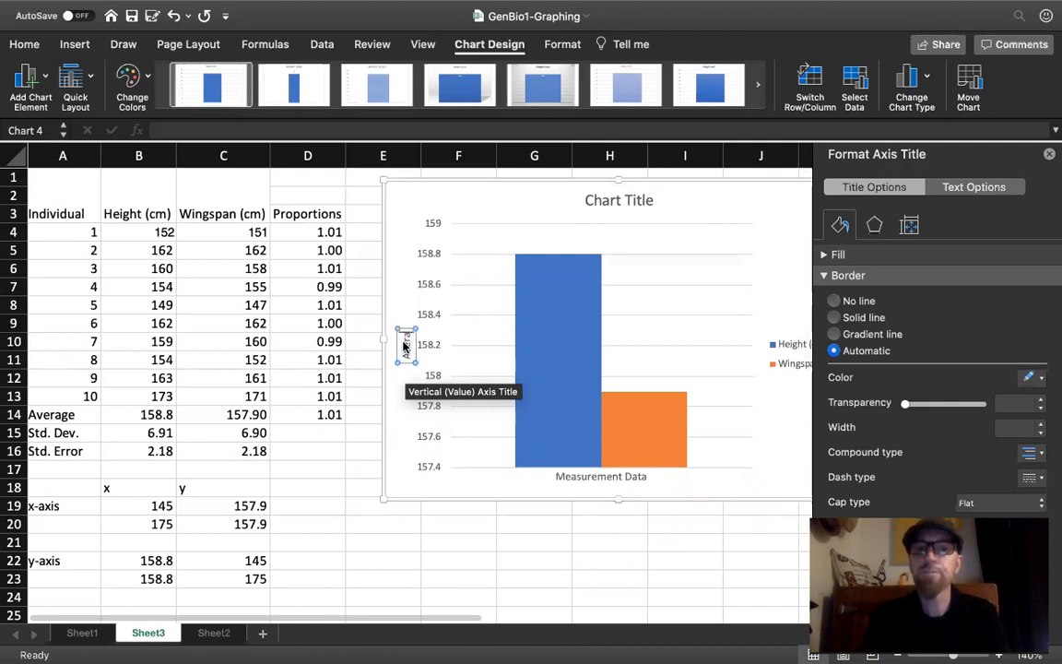
{"action": "type", "text": " in"}
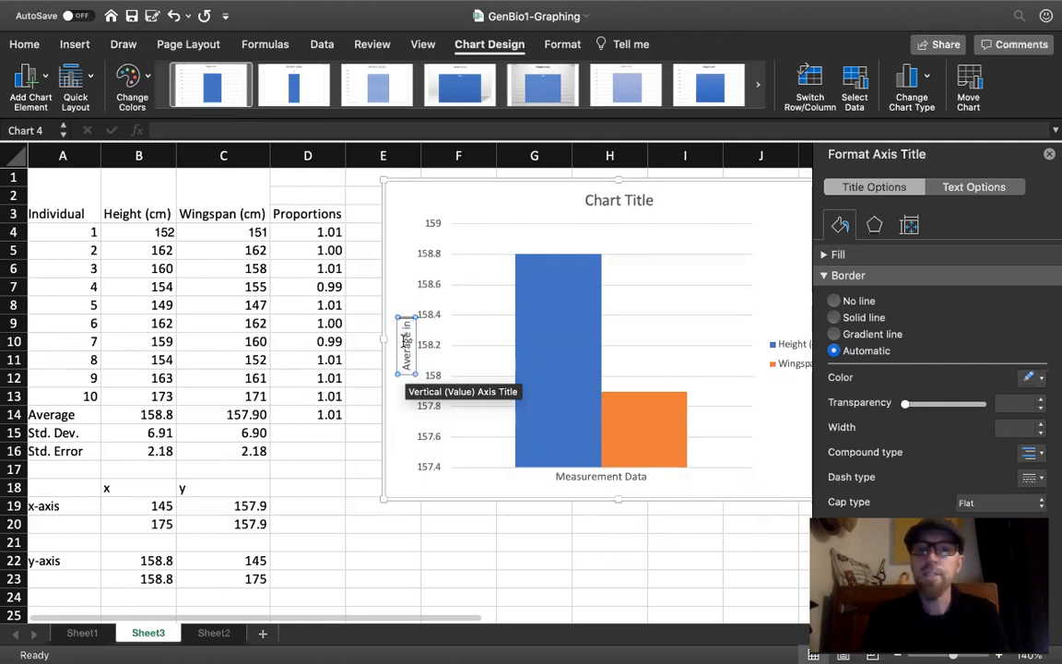
{"action": "key", "text": "BackSpace"}
{"action": "key", "text": "BackSpace"}
{"action": "key", "text": "BackSpace"}
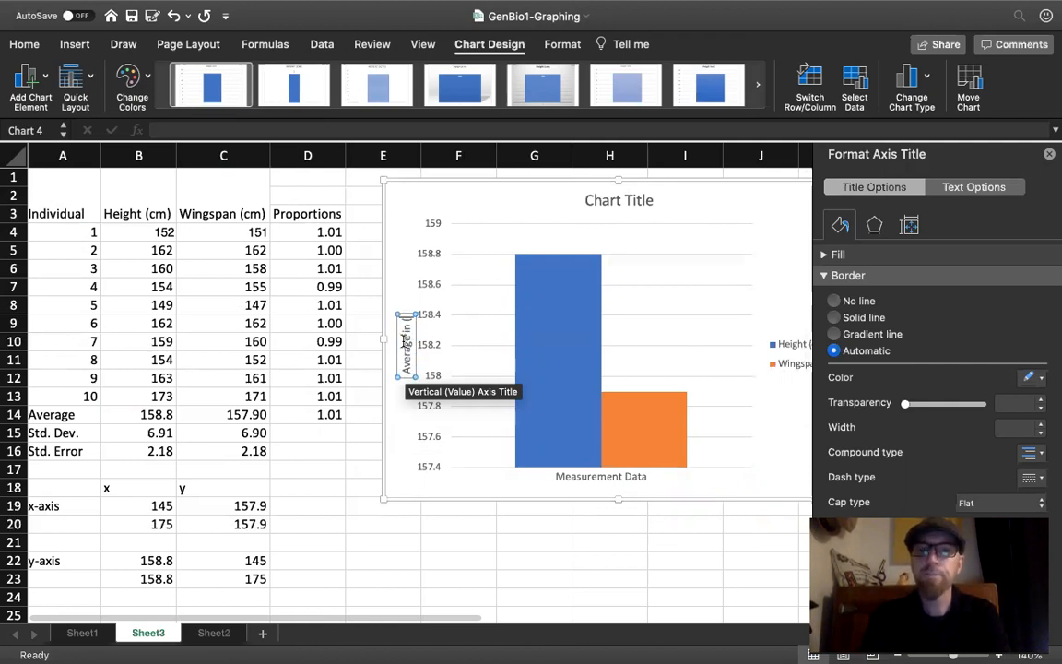
{"action": "type", "text": "(cm)"}
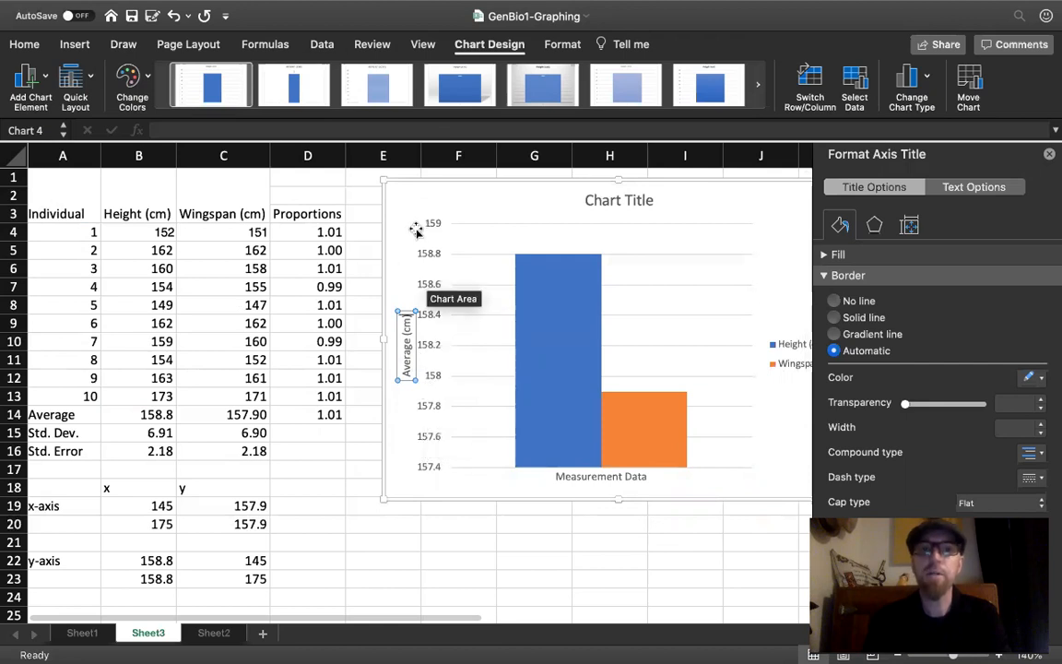
{"action": "left_click", "coordinate": [1050, 154]}
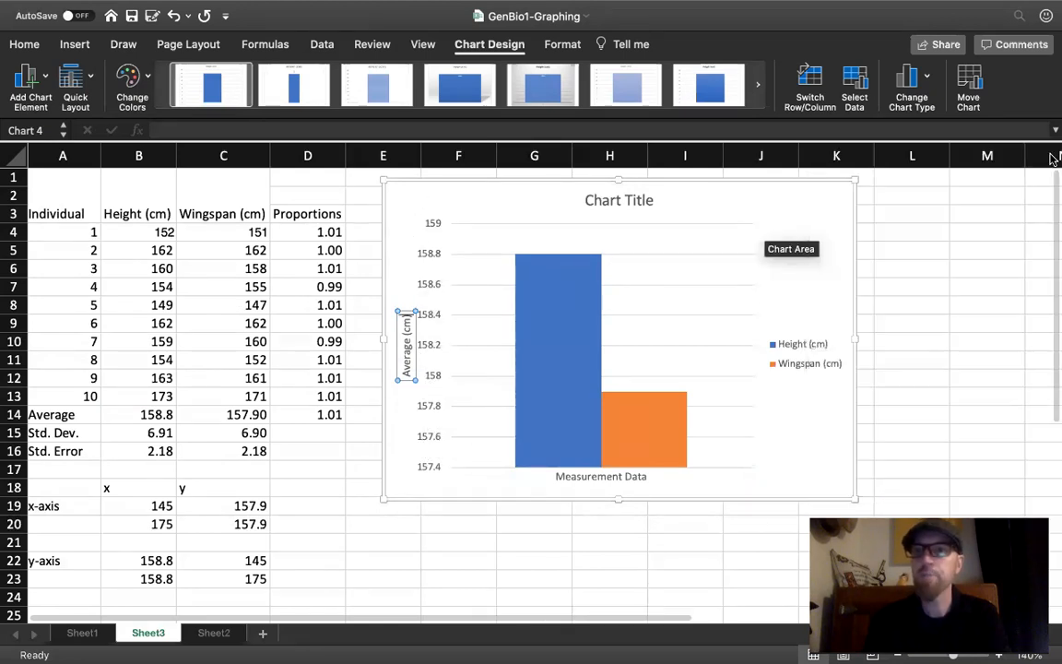
- Change the chart title to "Average Height & Wingspan Measurements"
{"action": "left_click", "coordinate": [611, 198]}
{"action": "triple_click", "coordinate": [600, 199]}
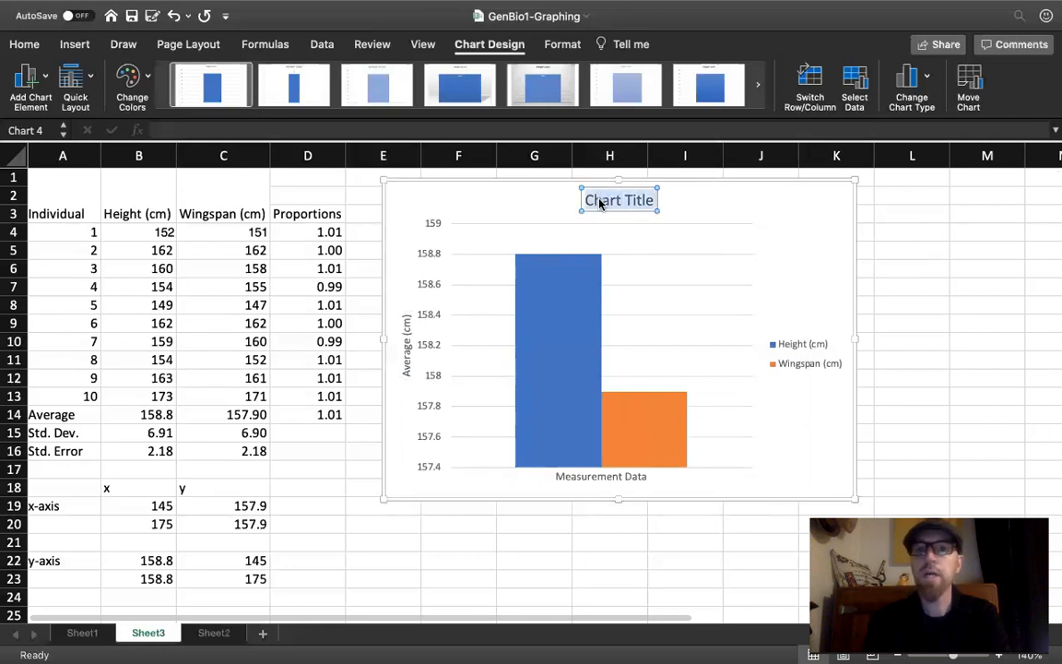
{"action": "type", "text": "Average"}
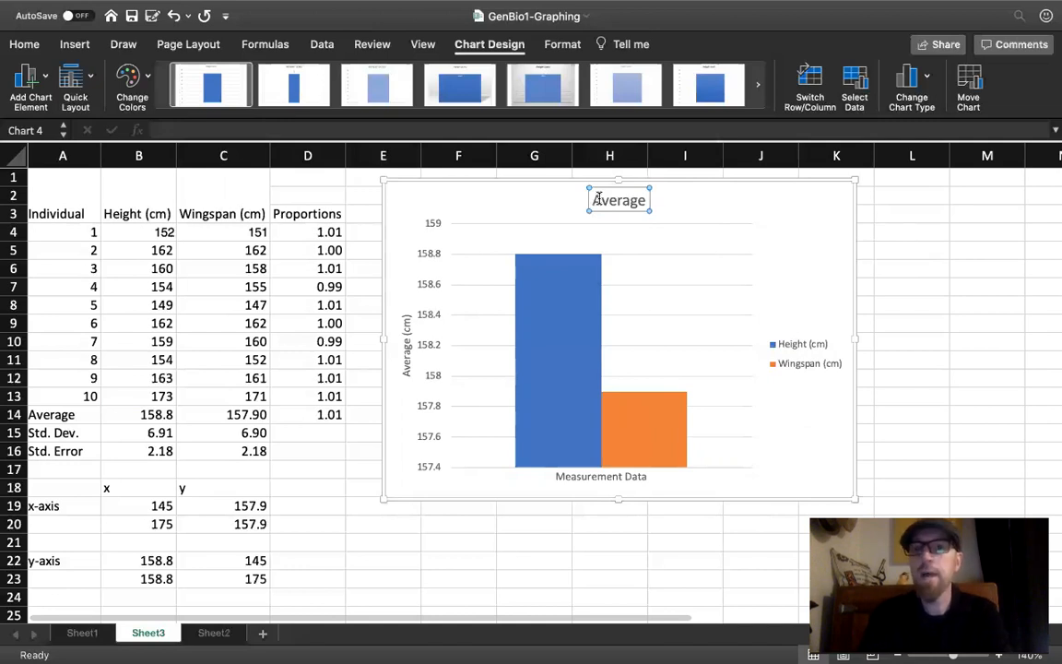
{"action": "type", "text": " Heigh"}
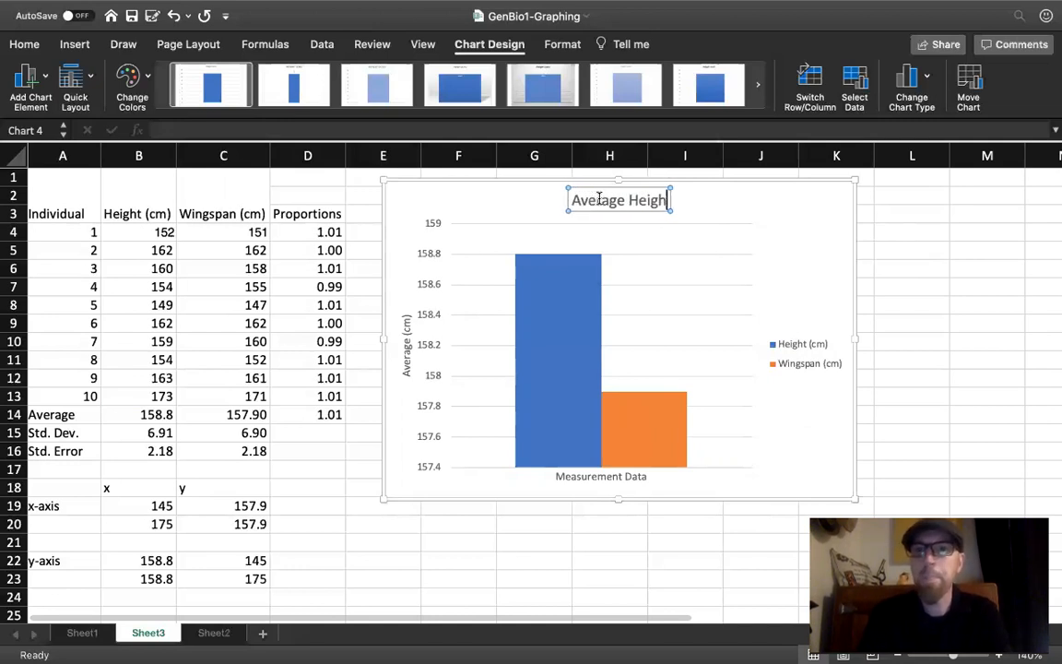
{"action": "type", "text": "t &"}
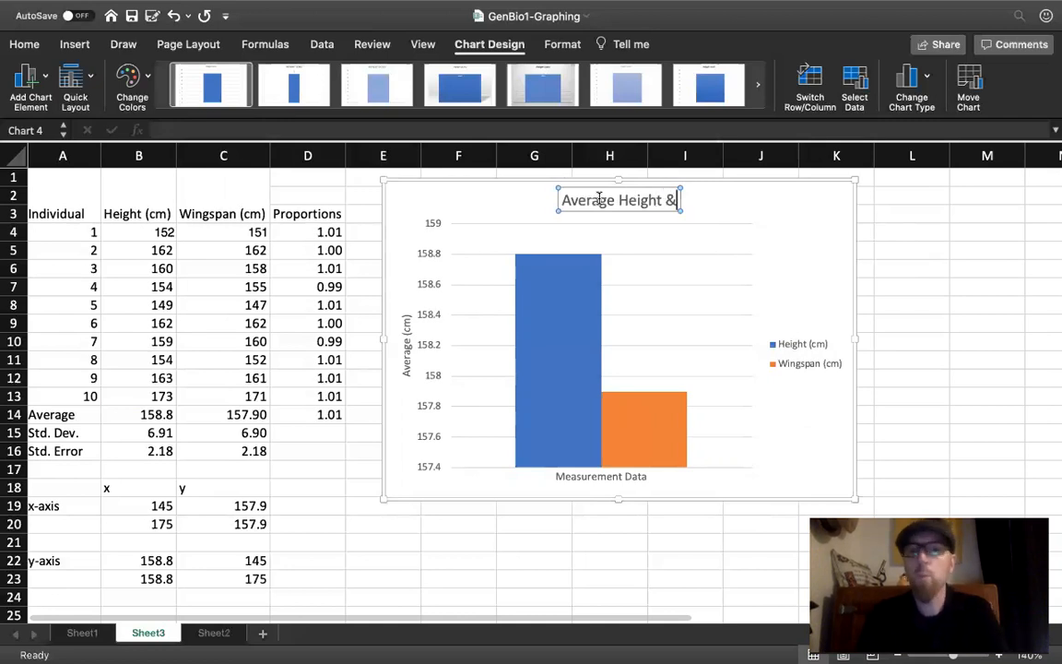
{"action": "type", "text": " Wingsp"}
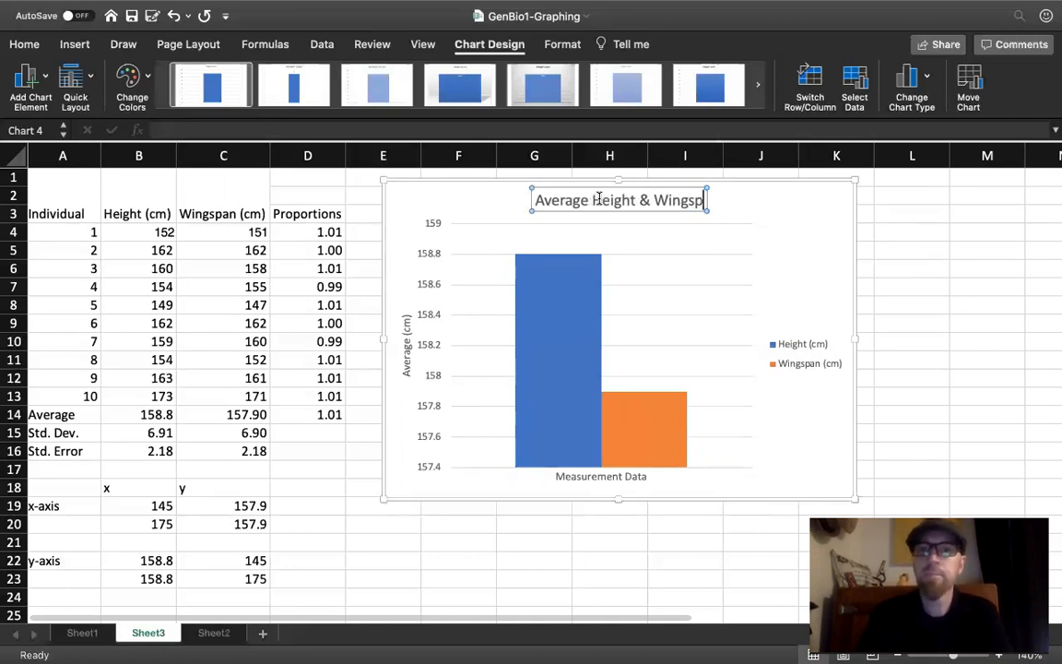
{"action": "type", "text": "an Mea"}
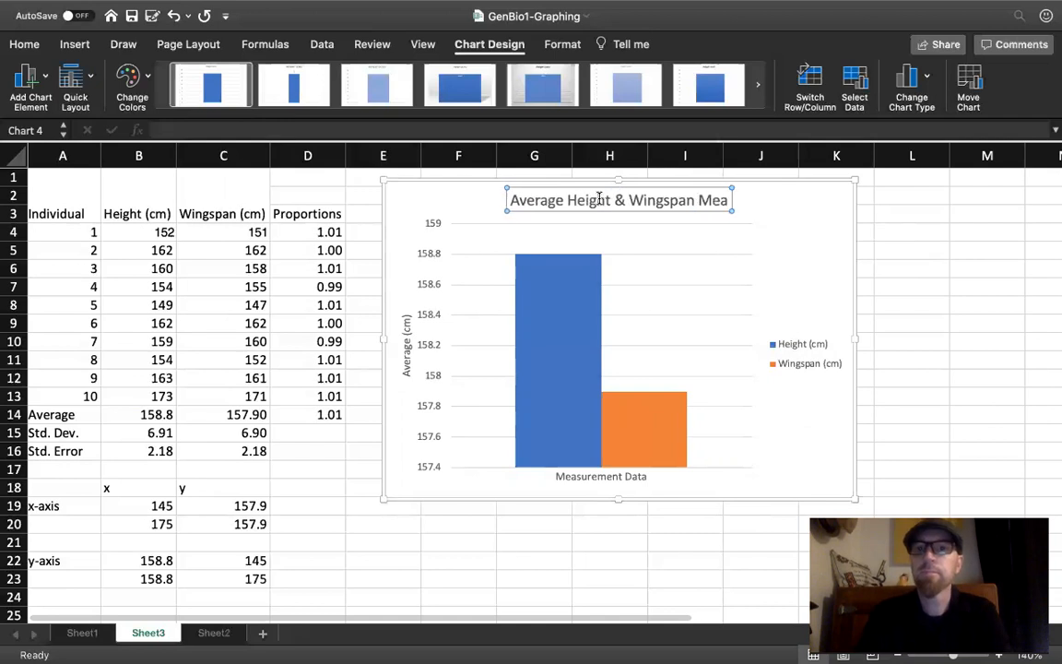
{"action": "type", "text": "surements"}
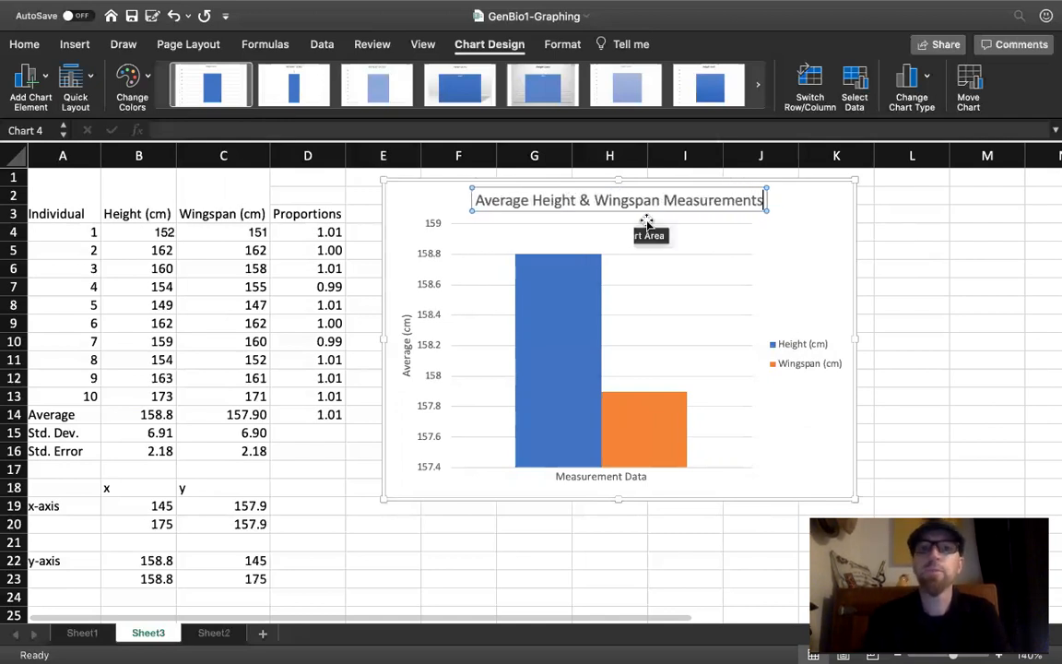
{"action": "left_click", "coordinate": [825, 199]}
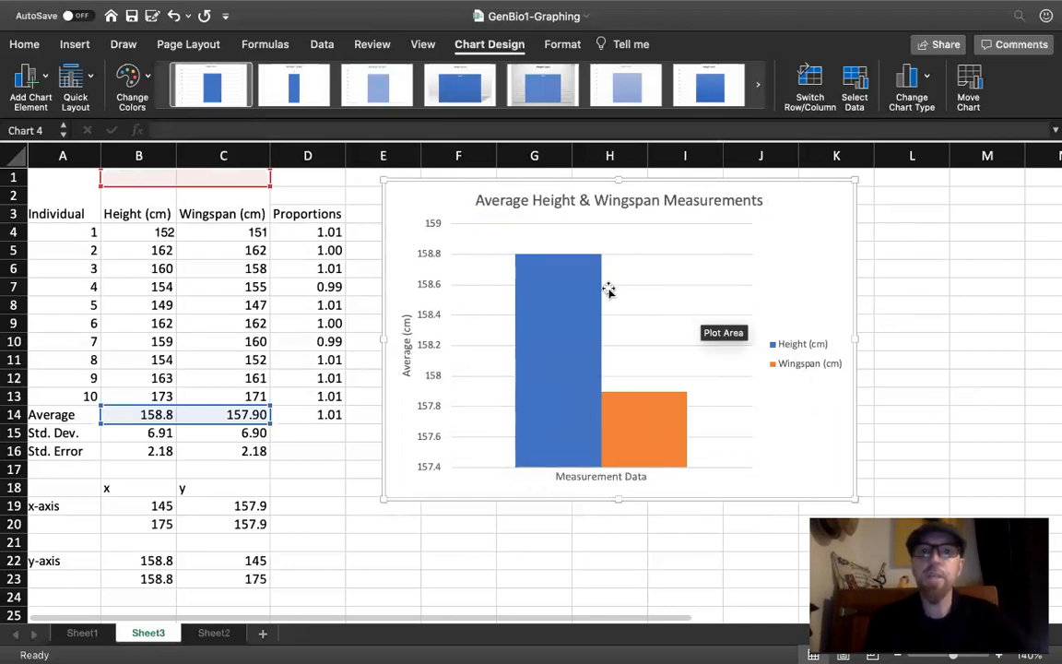
- Add vertical error bars to the Height (cm) column and set their error amount to Custom
{"action": "left_click", "coordinate": [560, 271]}
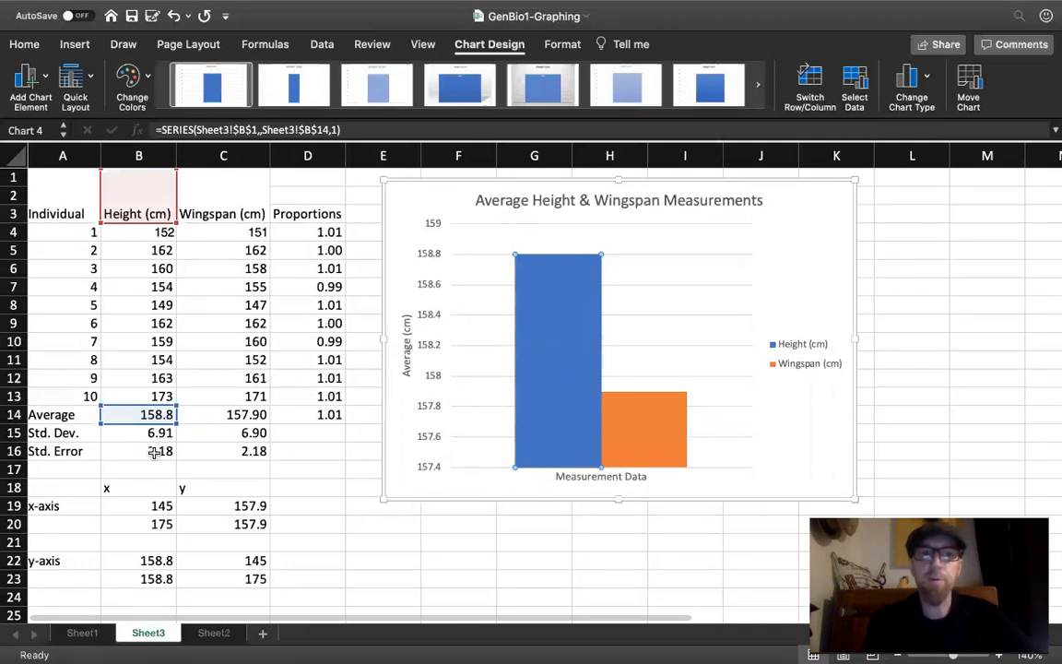
{"action": "mouse_move", "coordinate": [579, 372]}
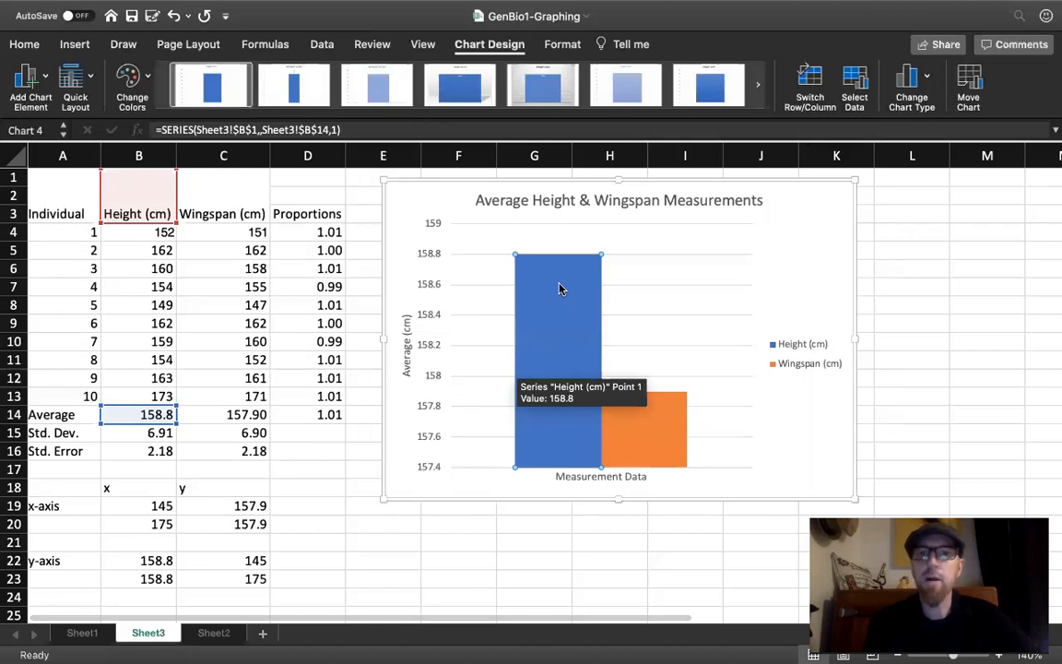
{"action": "left_click", "coordinate": [33, 80]}
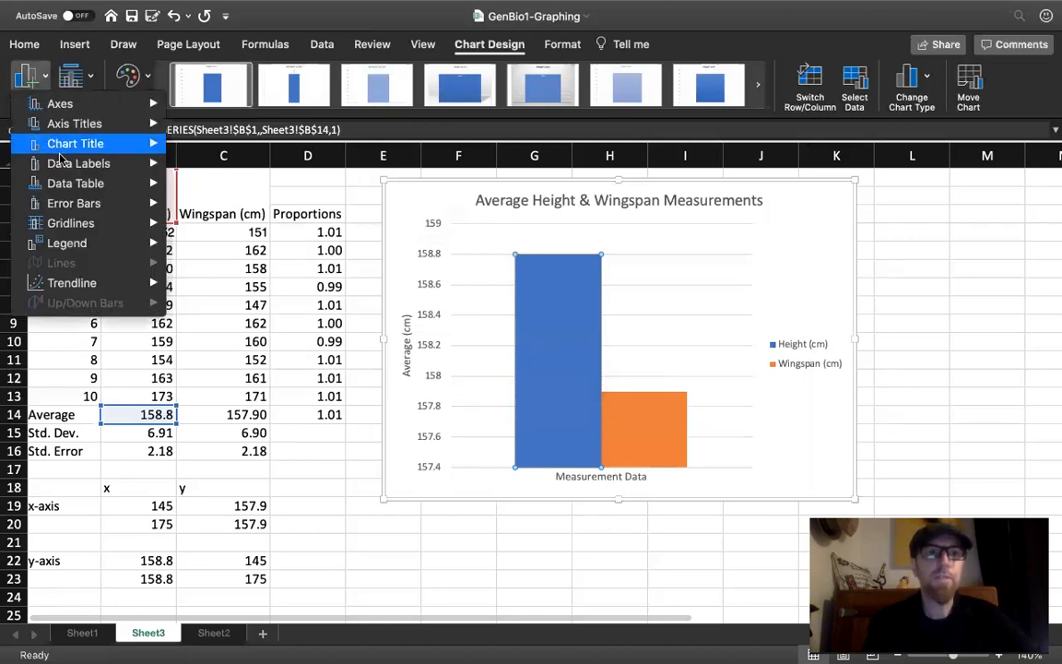
{"action": "mouse_move", "coordinate": [74, 204]}
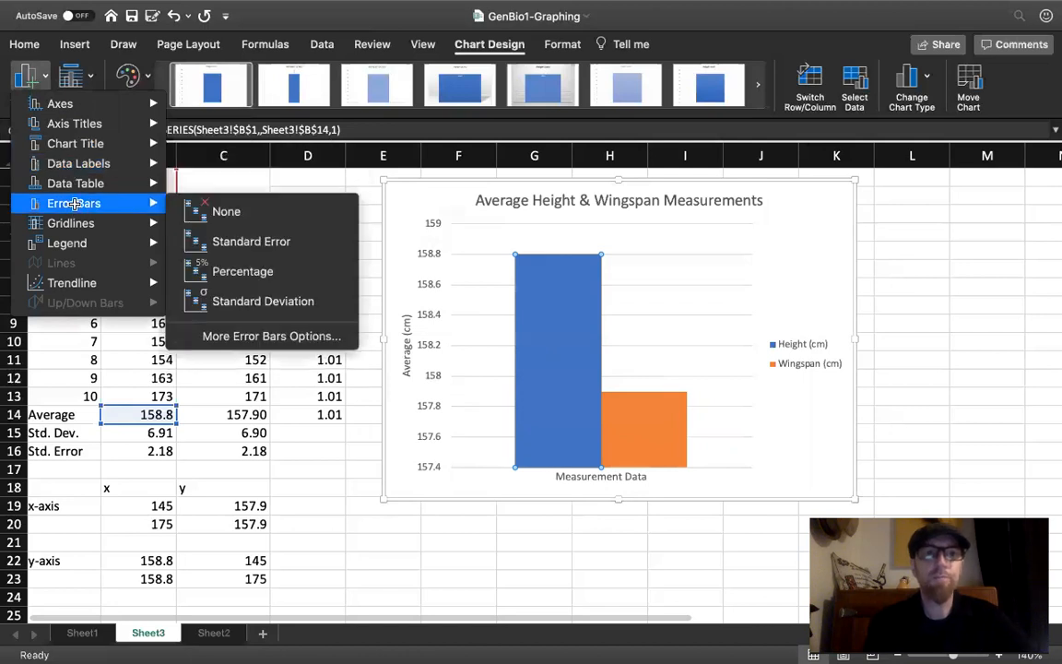
{"action": "left_click", "coordinate": [265, 337]}
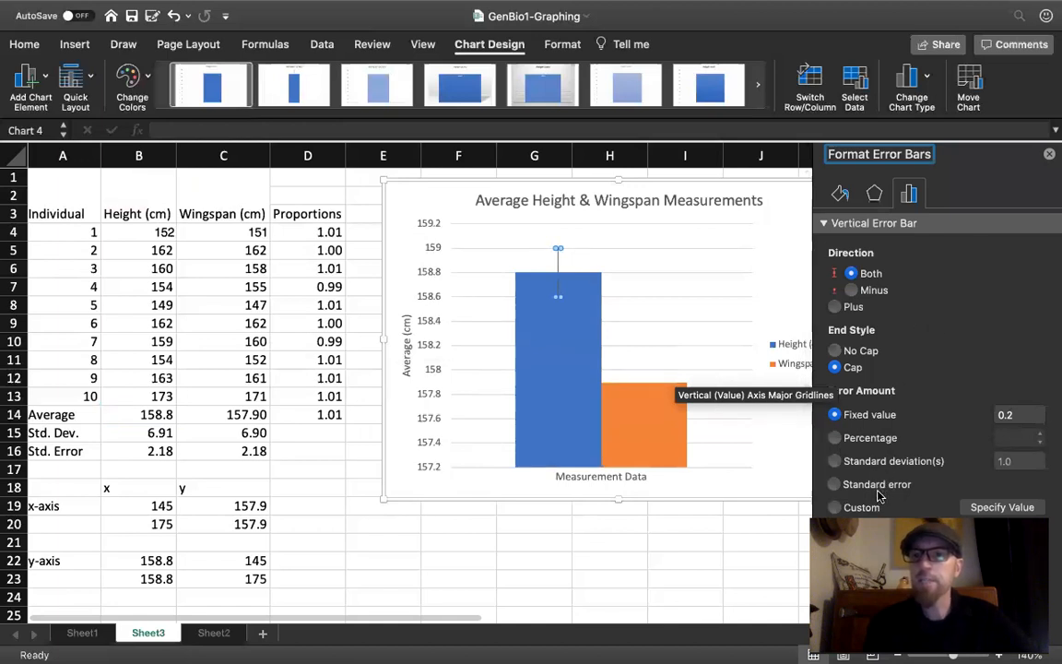
{"action": "left_click", "coordinate": [835, 507]}
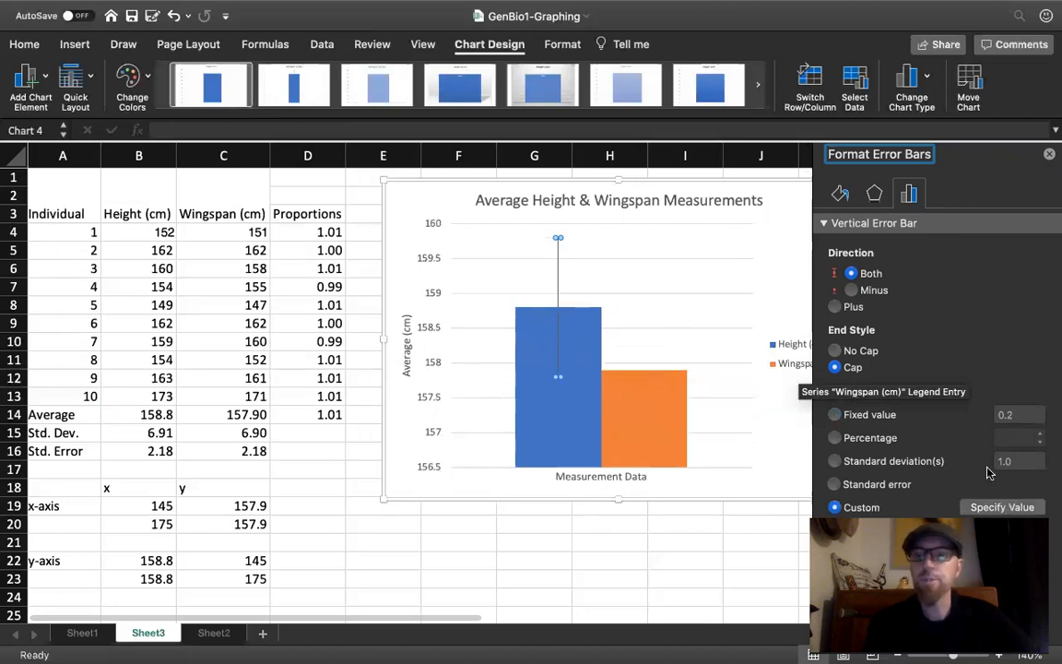
- Set both the positive and negative custom error values of the height error bars to the standard error in B16
{"action": "left_click", "coordinate": [1002, 507]}
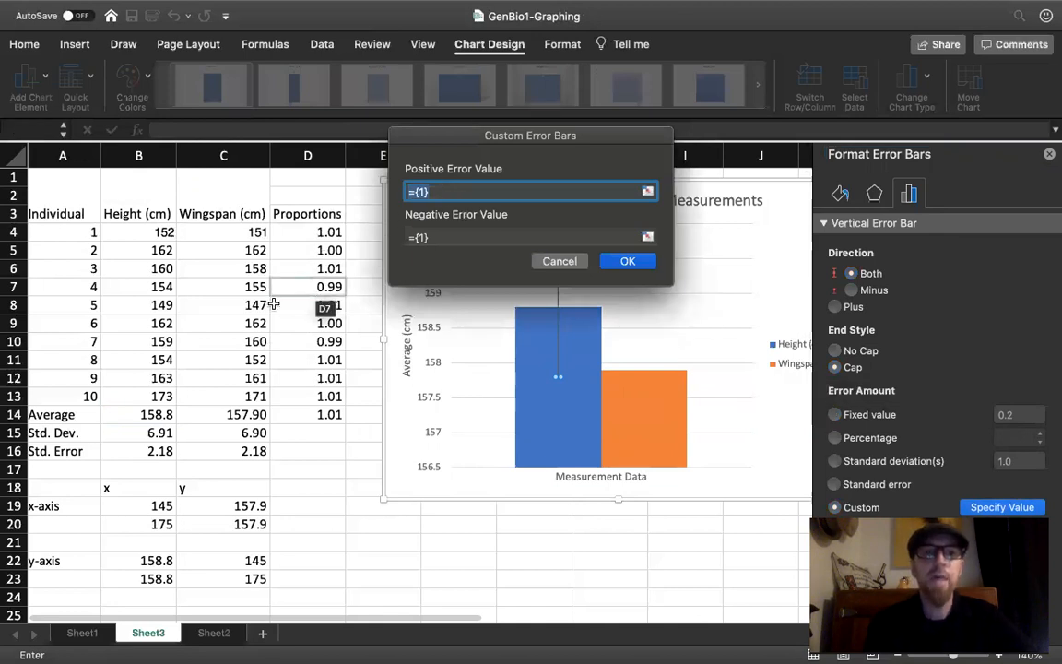
{"action": "left_click", "coordinate": [152, 449]}
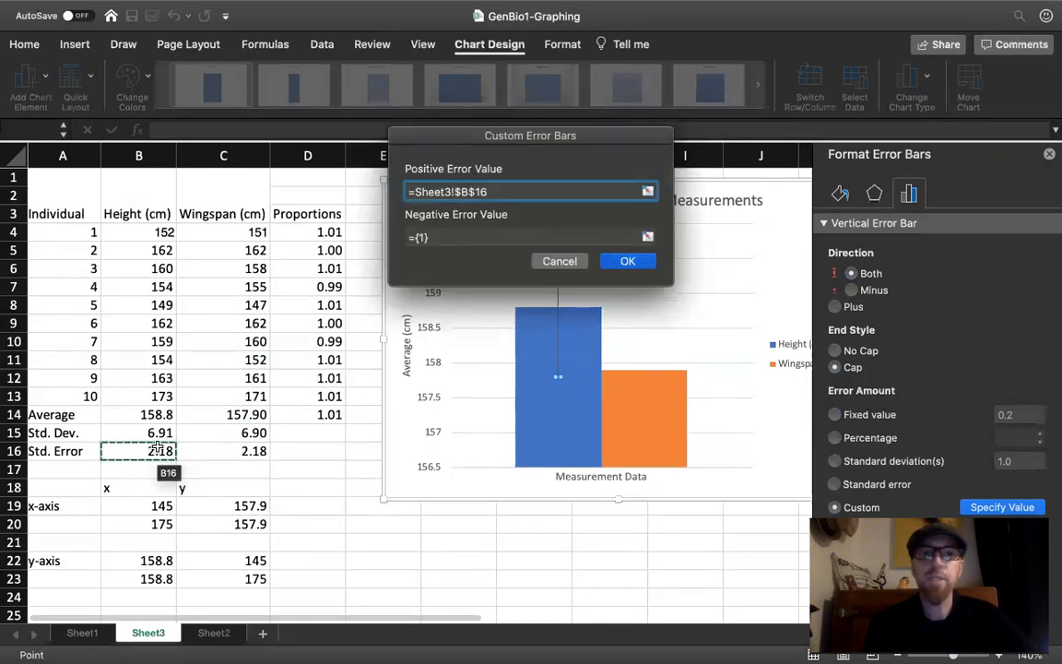
{"action": "left_click", "coordinate": [465, 234]}
{"action": "key", "text": "BackSpace"}
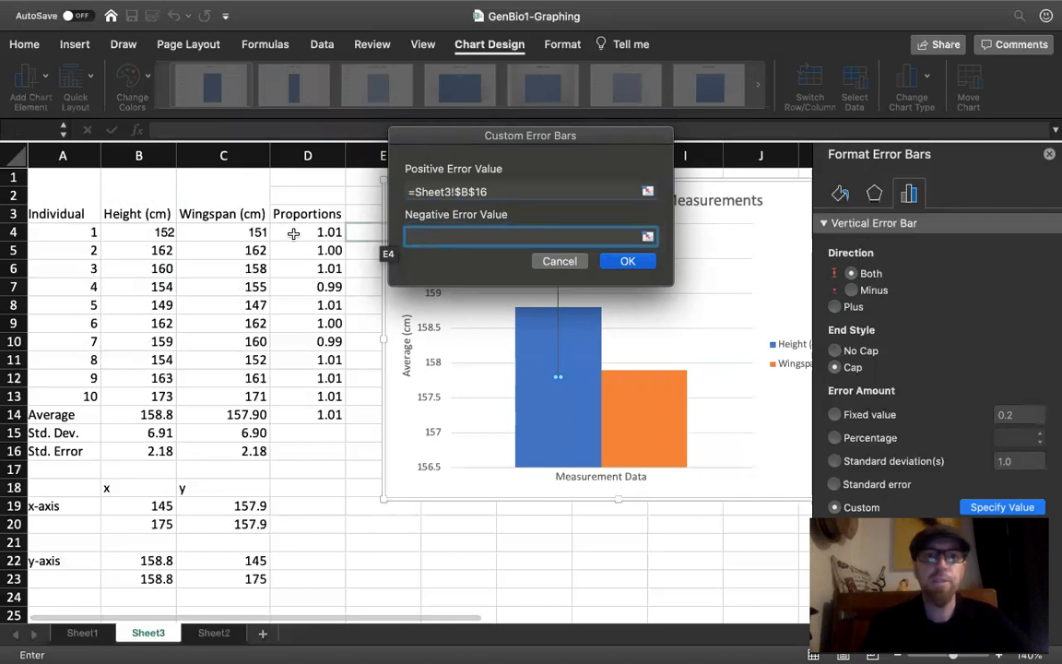
{"action": "left_click", "coordinate": [146, 450]}
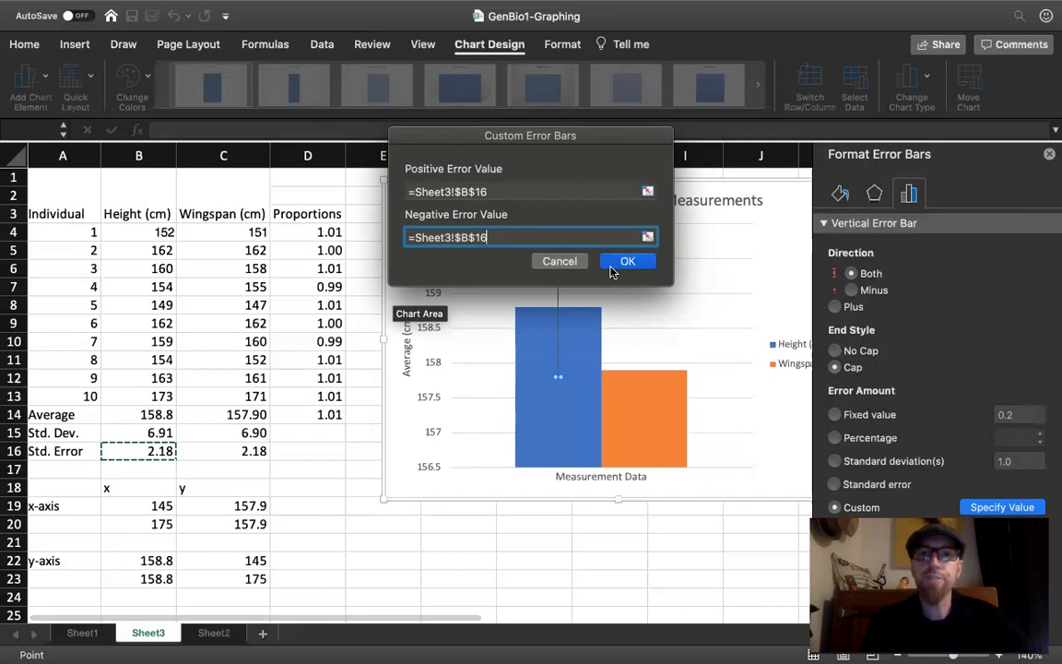
{"action": "left_click", "coordinate": [627, 263]}
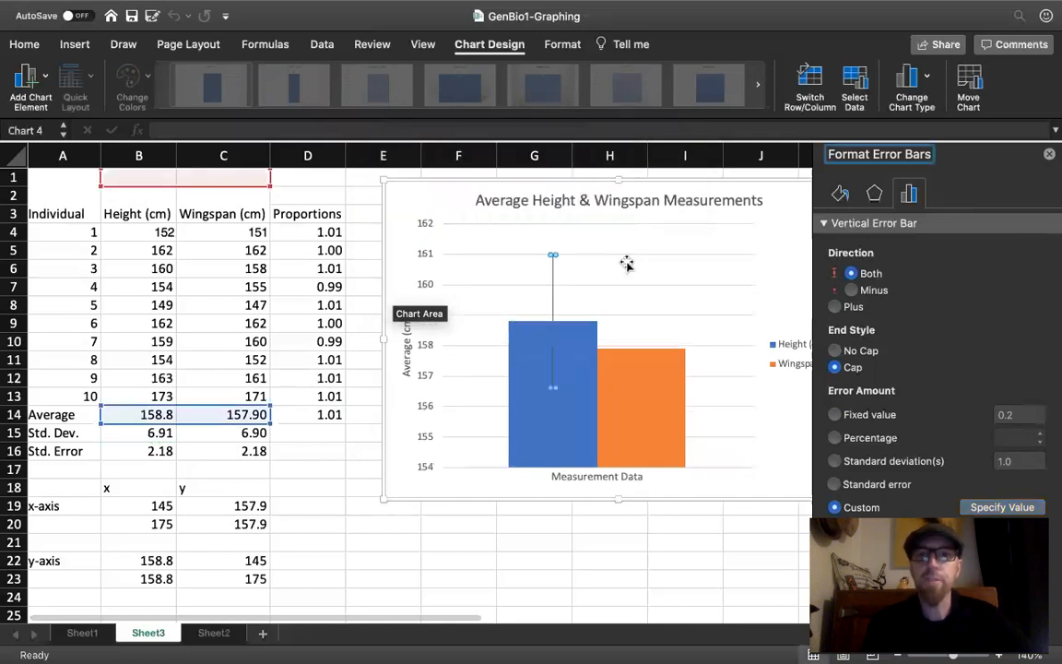
- Add vertical error bars to the Wingspan (cm) column with a Custom error amount
{"action": "left_click", "coordinate": [645, 373]}
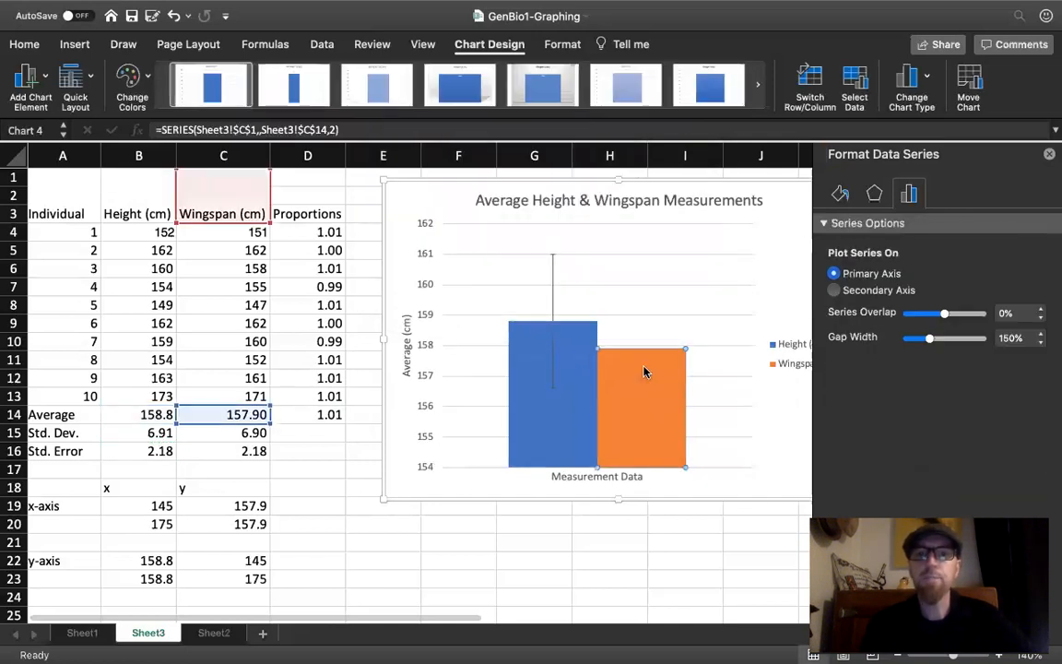
{"action": "left_click", "coordinate": [41, 81]}
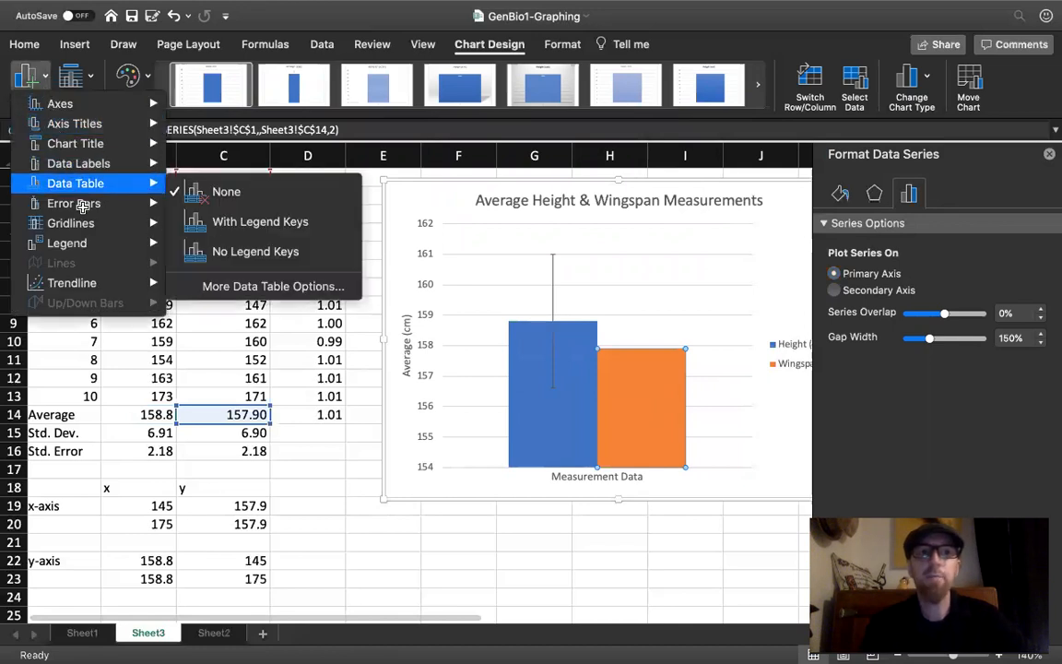
{"action": "mouse_move", "coordinate": [84, 209]}
{"action": "left_click", "coordinate": [237, 335]}
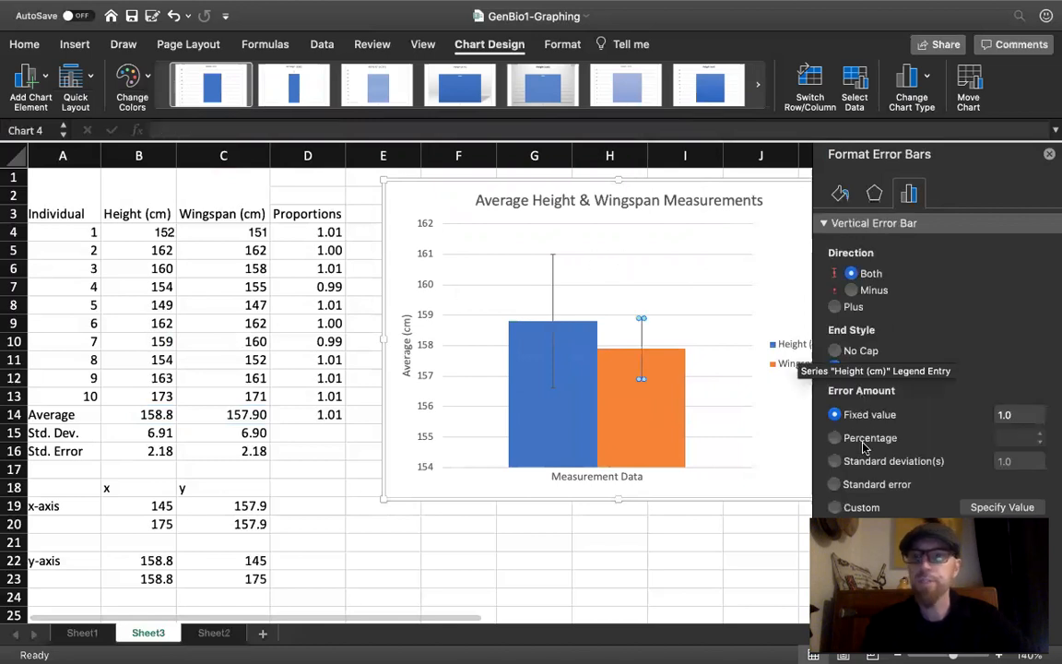
{"action": "left_click", "coordinate": [858, 506]}
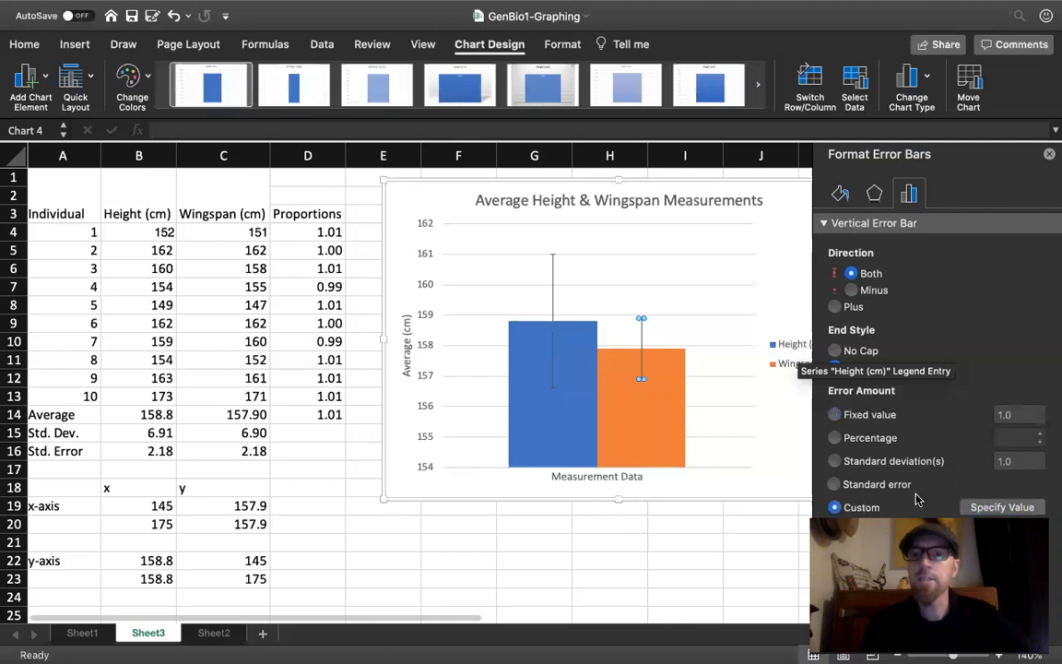
- Use the standard error in C16 for the wingspan error bars' positive and negative values, and close the error bar formatting options
{"action": "left_click", "coordinate": [984, 502]}
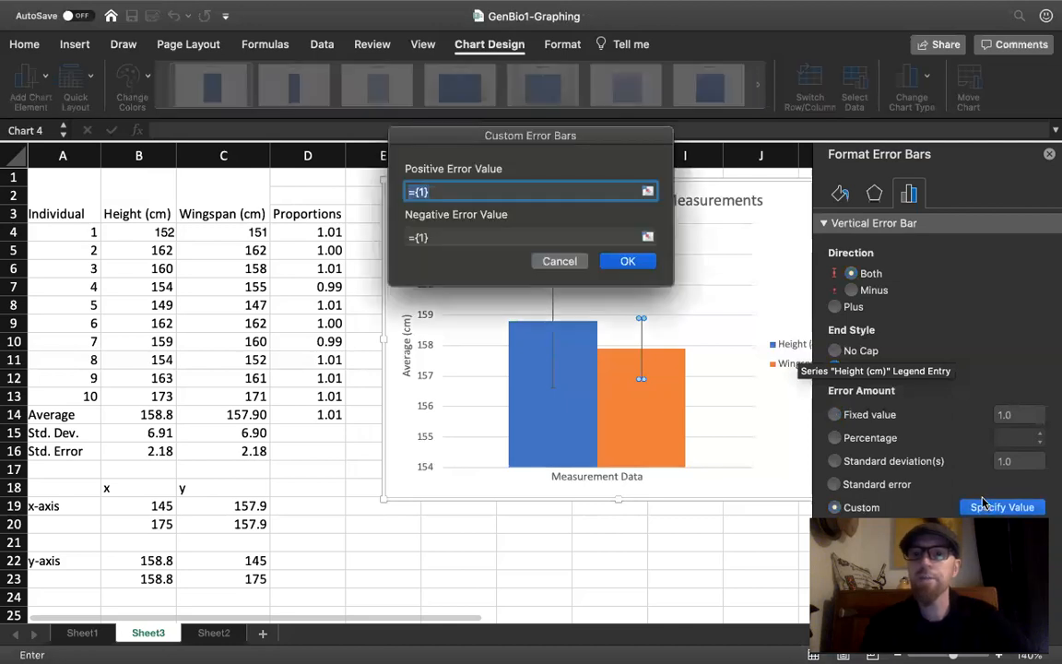
{"action": "left_click", "coordinate": [247, 451]}
{"action": "left_click", "coordinate": [462, 240]}
{"action": "key", "text": "BackSpace"}
{"action": "key", "text": "BackSpace"}
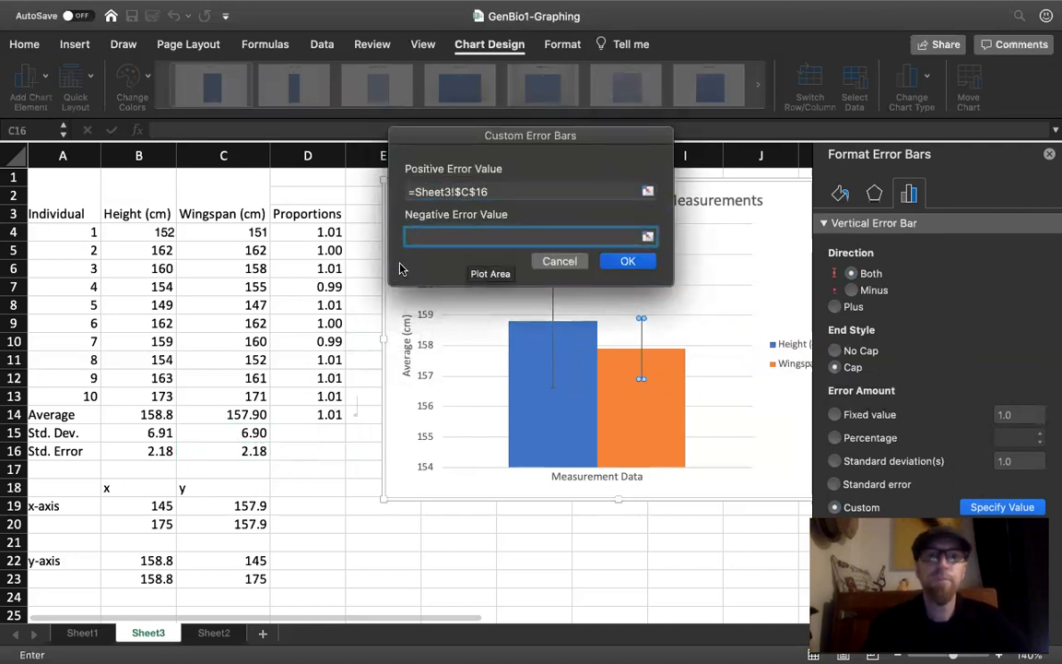
{"action": "left_click", "coordinate": [254, 447]}
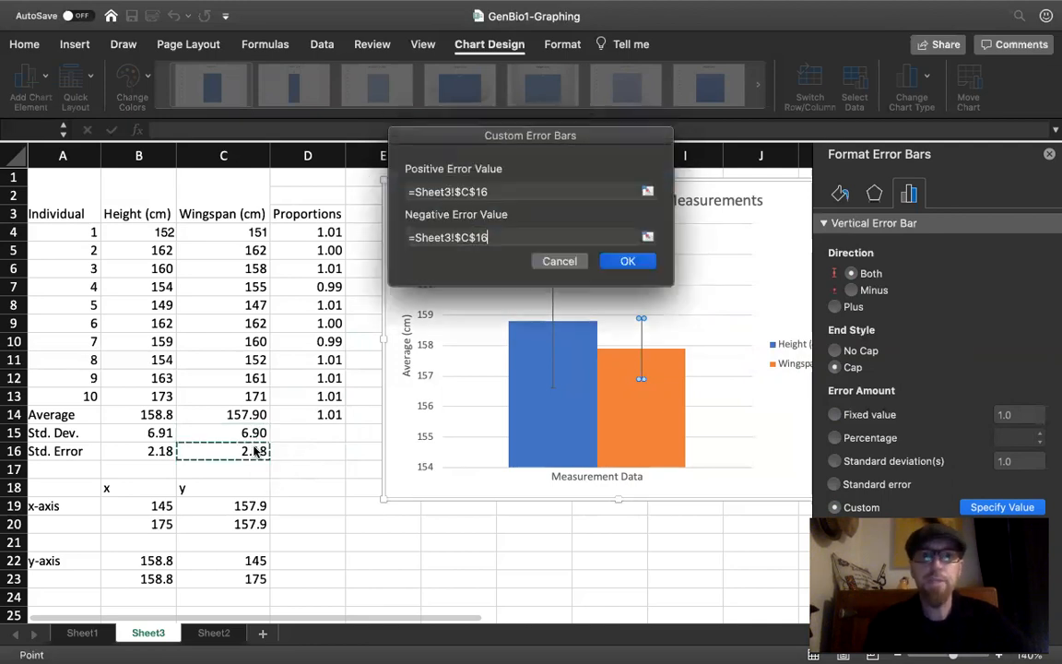
{"action": "left_click", "coordinate": [631, 262]}
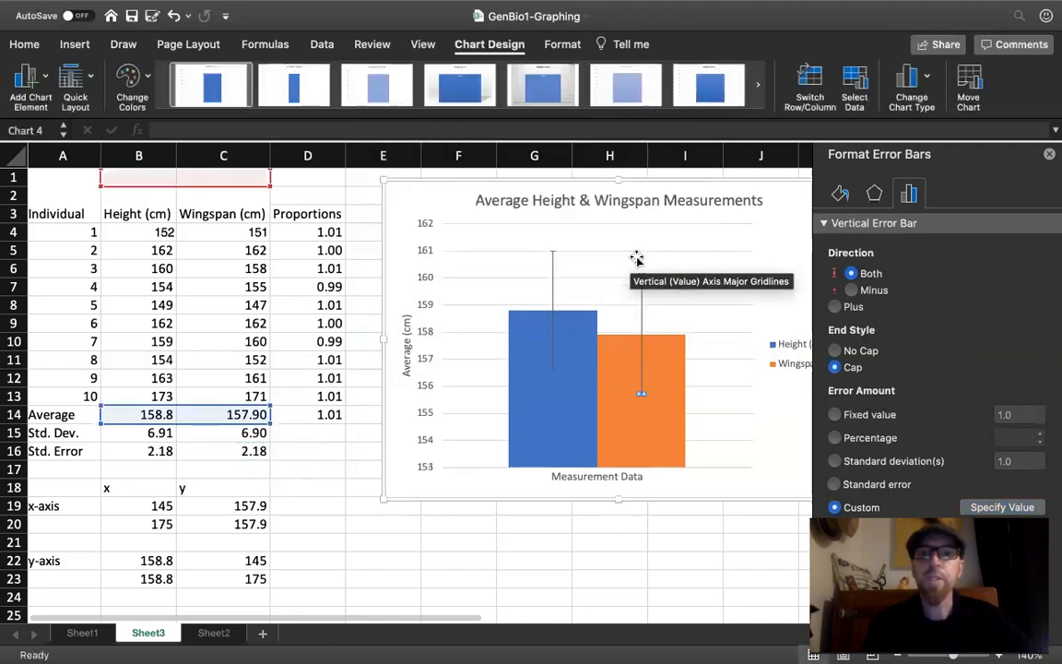
{"action": "left_click", "coordinate": [1049, 155]}
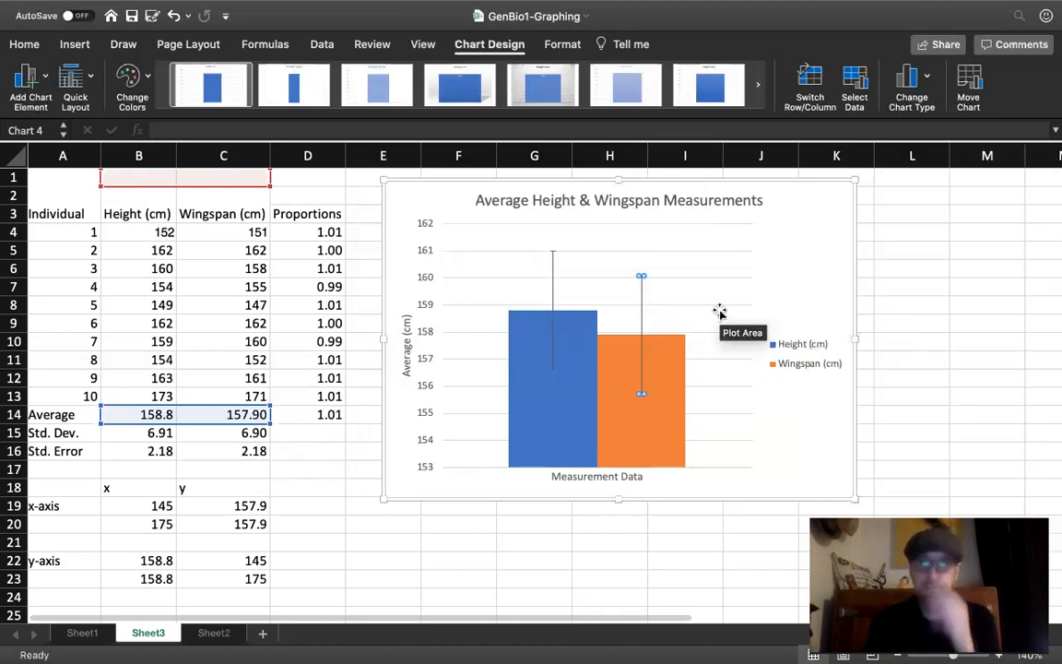
{"action": "left_click", "coordinate": [823, 201]}
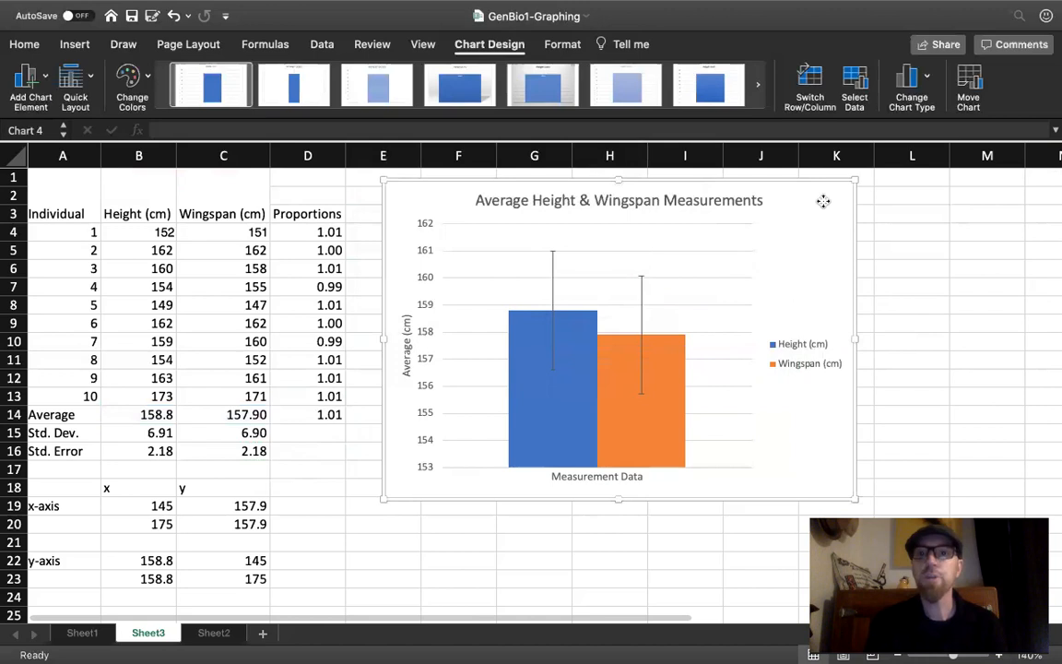